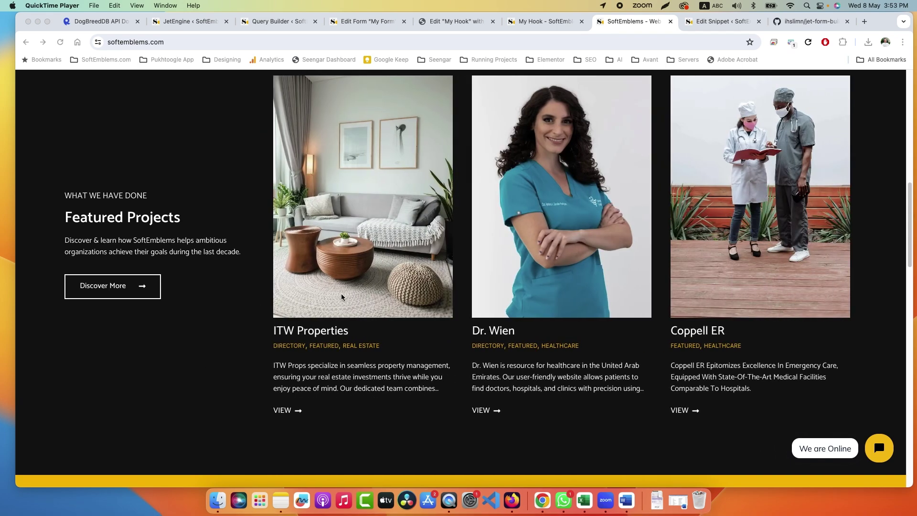
Advance the Featured Projects carousel to show ITW Properties, Dr. Wien and Coppell ER.
left_click(439, 253)
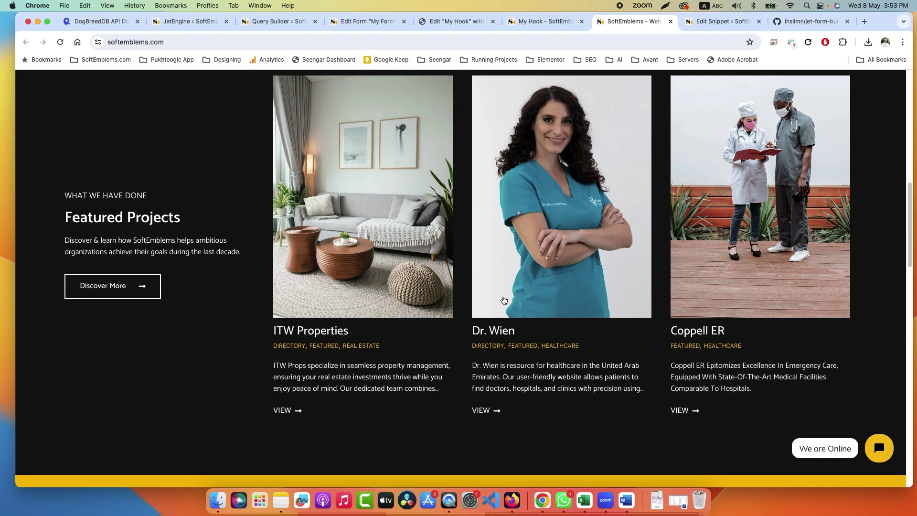
Change the Add Dog Breed ID from 13 to 23, let it auto-fill, submit, and reload.
left_click(524, 29)
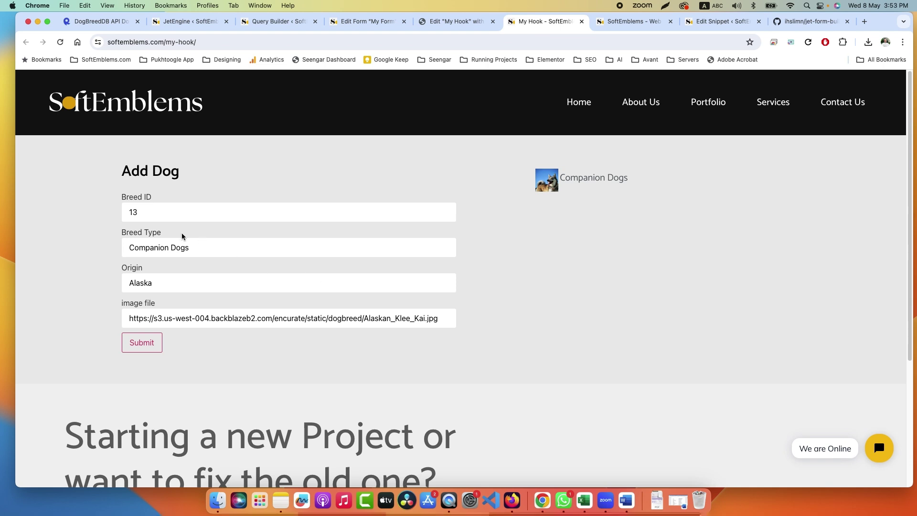
double_click(128, 212)
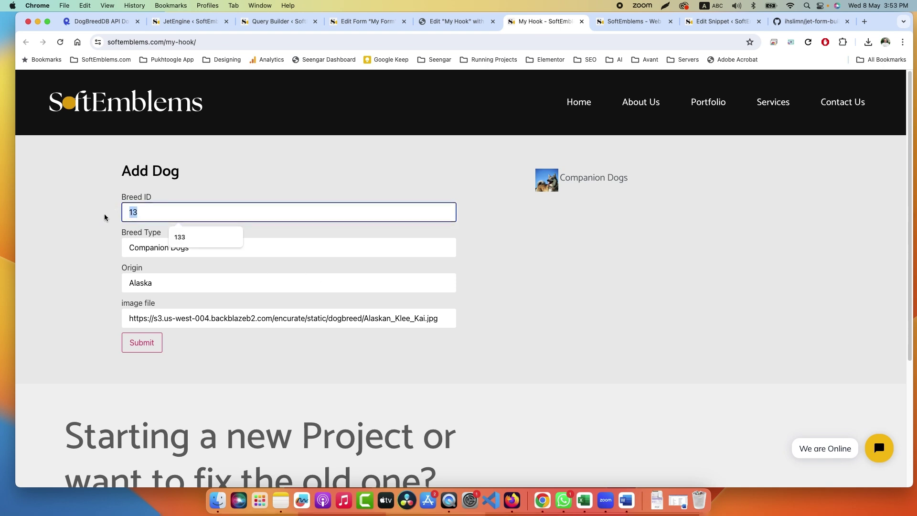
type("23")
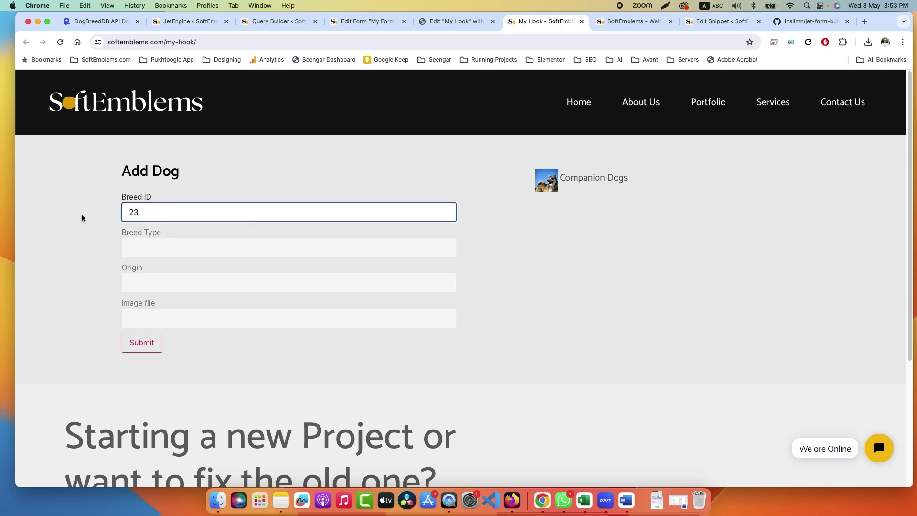
left_click(82, 219)
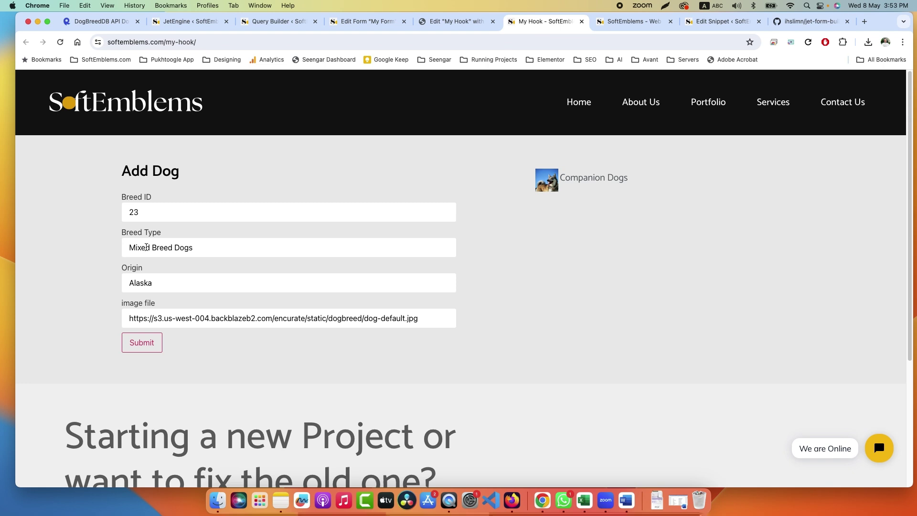
left_click(146, 344)
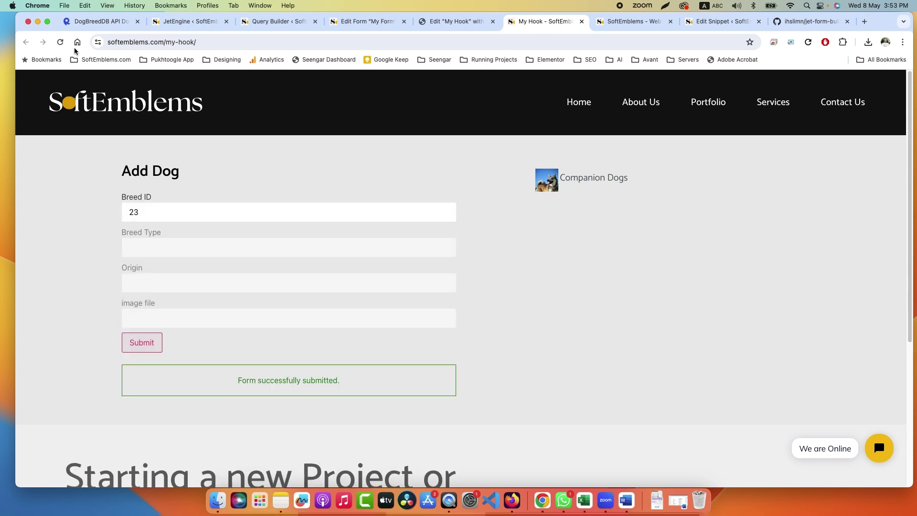
left_click(60, 42)
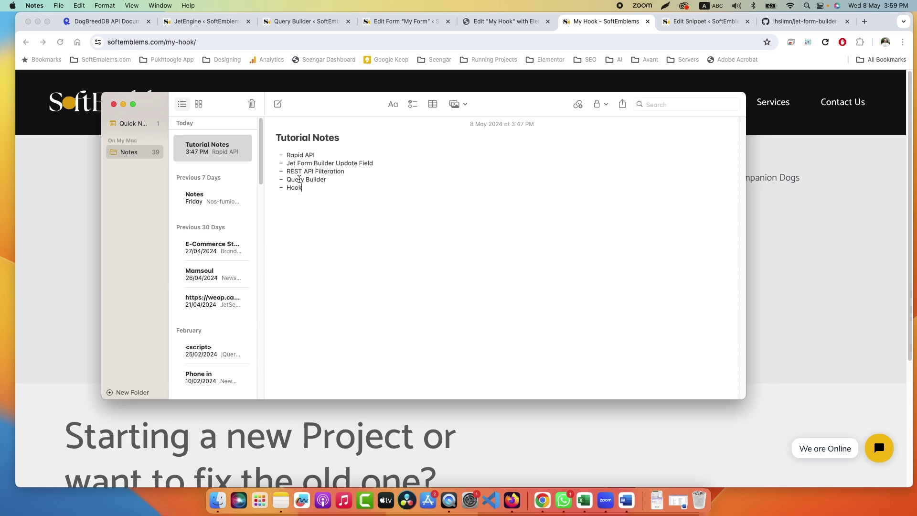
Go back to the jet-form-builder-update-field GitHub repository page.
left_click(798, 27)
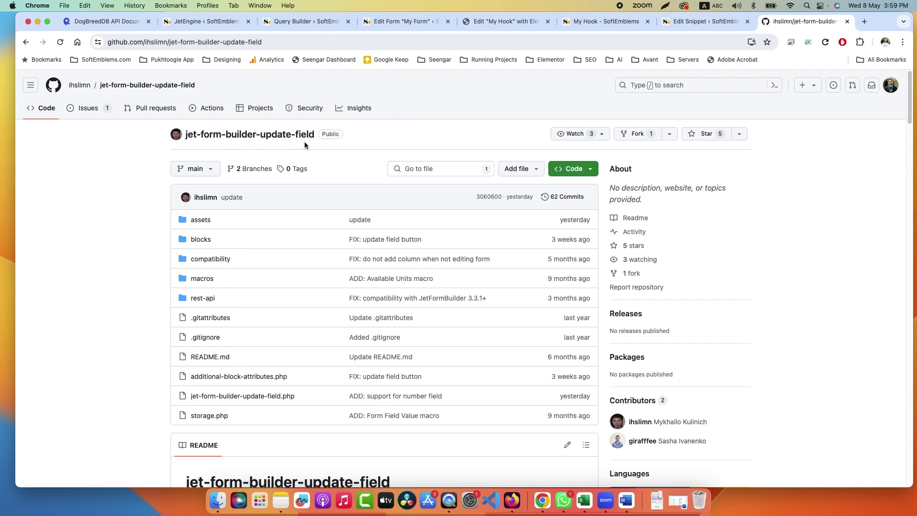
Check the repository's Code clone and download options, then return to the My Form editor.
left_click(573, 170)
left_click(342, 165)
left_click(388, 27)
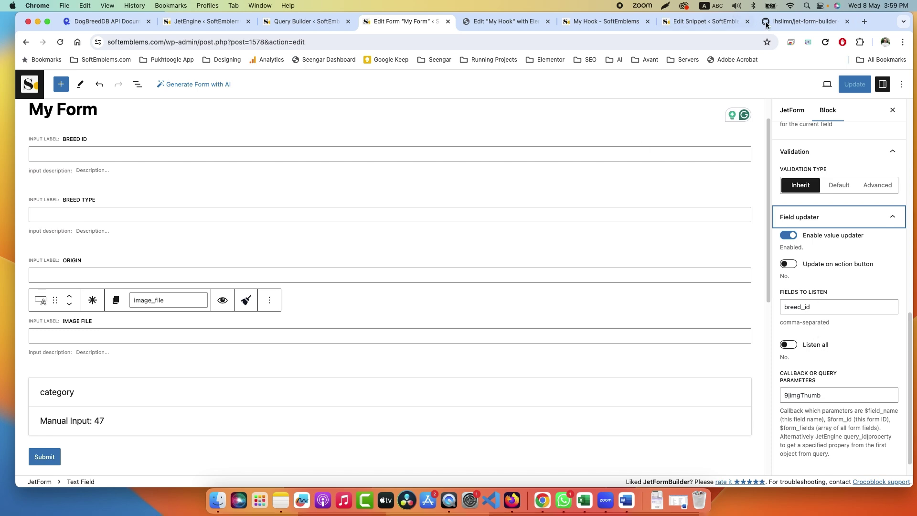
Bring up the DogBreedDB API Documentation page on RapidAPI.
left_click(107, 21)
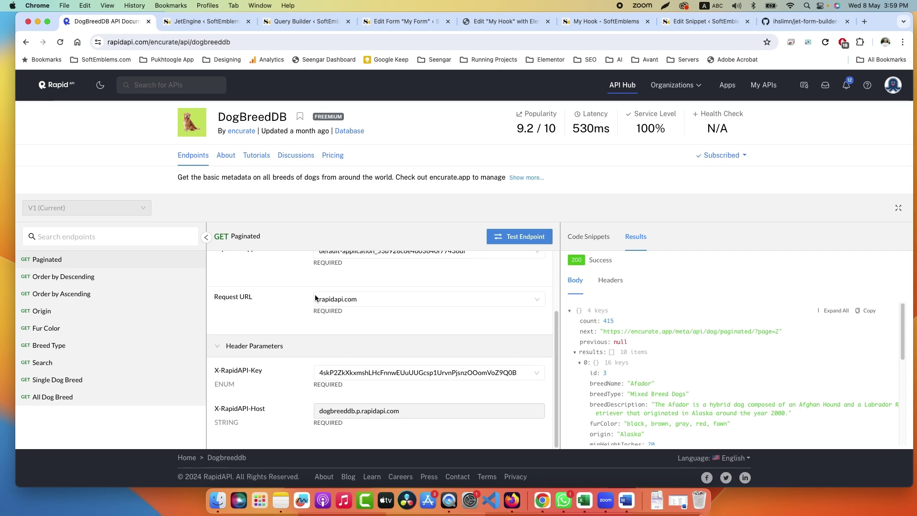
Switch to JetEngine's REST API Endpoints settings for the Dog Breed endpoint.
left_click(206, 21)
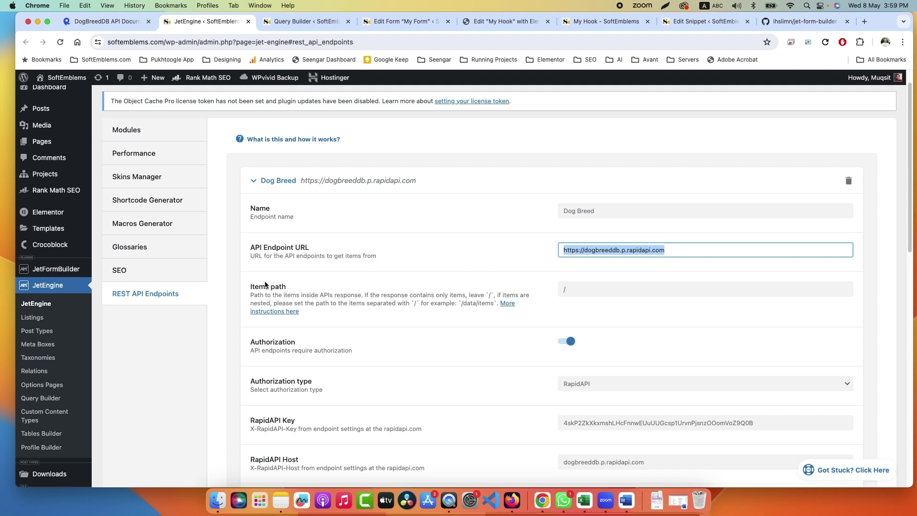
Inspect the Dog Breed endpoint's authorization types, keeping RapidAPI selected.
key("Tab")
left_click(522, 260)
scroll(522, 260, "down", 3)
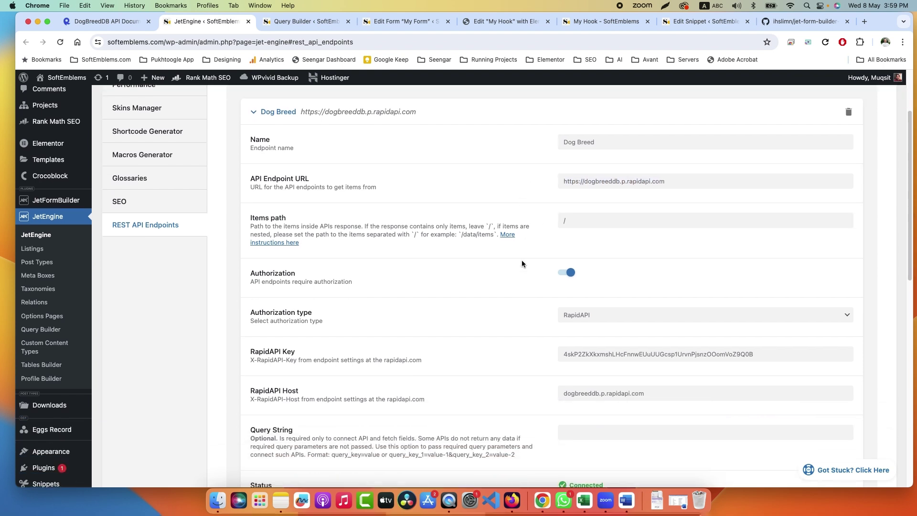
left_click(578, 302)
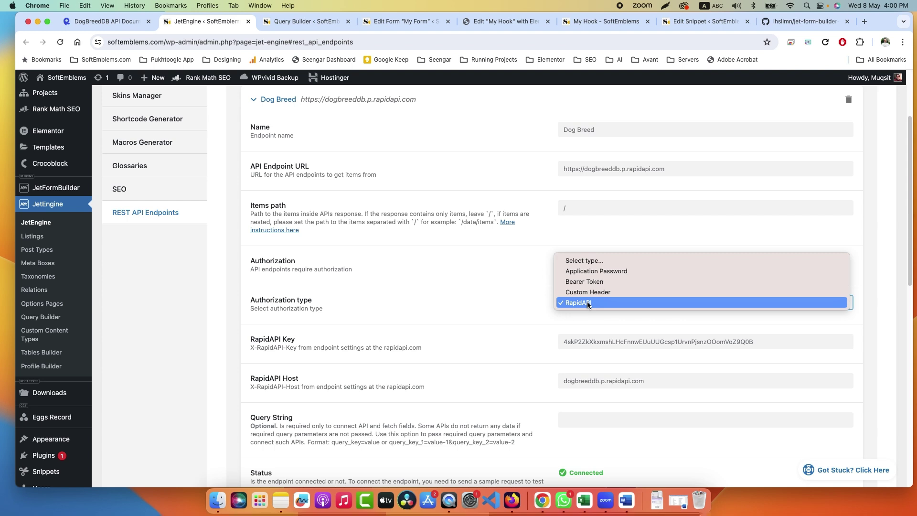
left_click(467, 294)
scroll(454, 282, "down", 3)
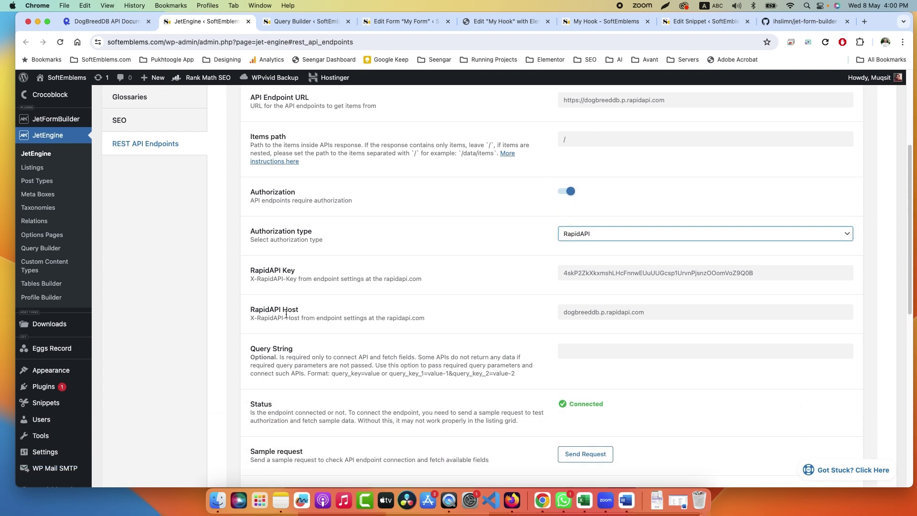
Cross-check the DogBreedDB docs, confirm the Connected status, then open Breed Query.
left_click(115, 21)
left_click(232, 25)
left_click_drag(571, 406, 605, 409)
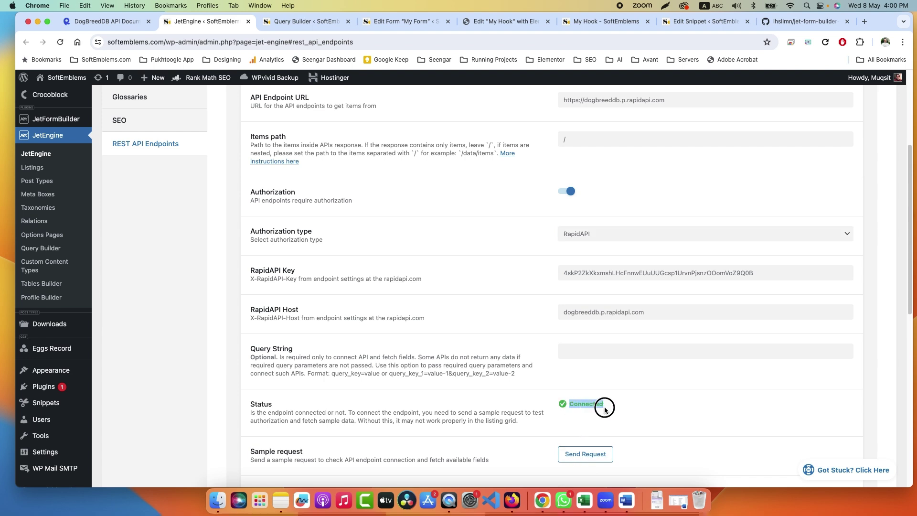
left_click(434, 340)
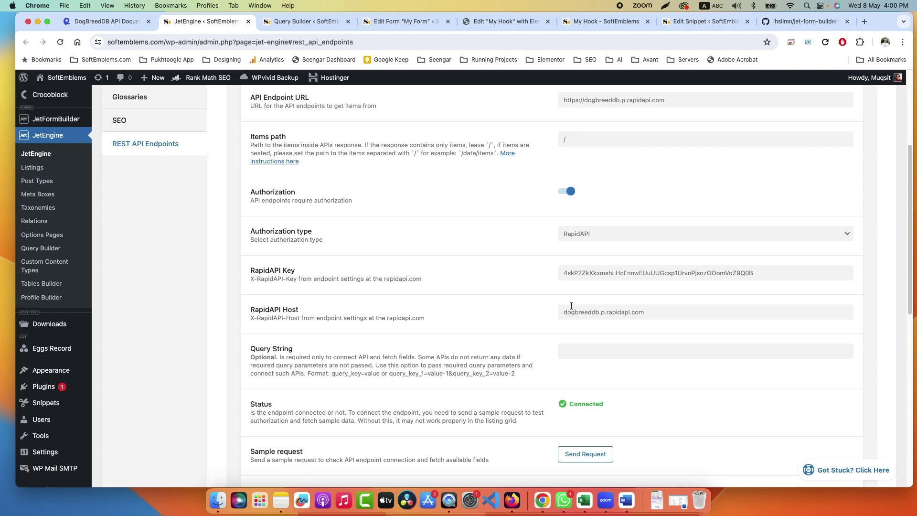
left_click(322, 20)
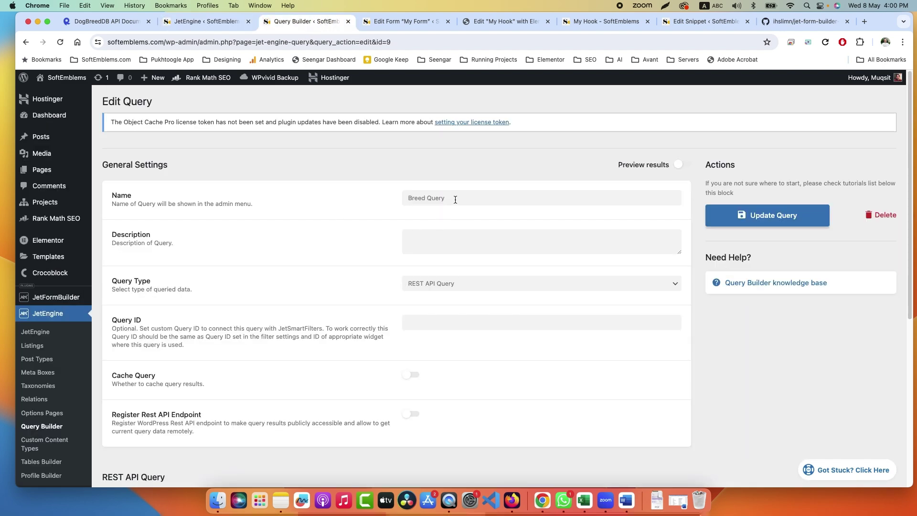
Look over the Breed Query settings and switch on Preview results, listing 415 breeds.
left_click_drag(455, 200, 389, 198)
left_click(354, 229)
scroll(354, 266, "down", 6)
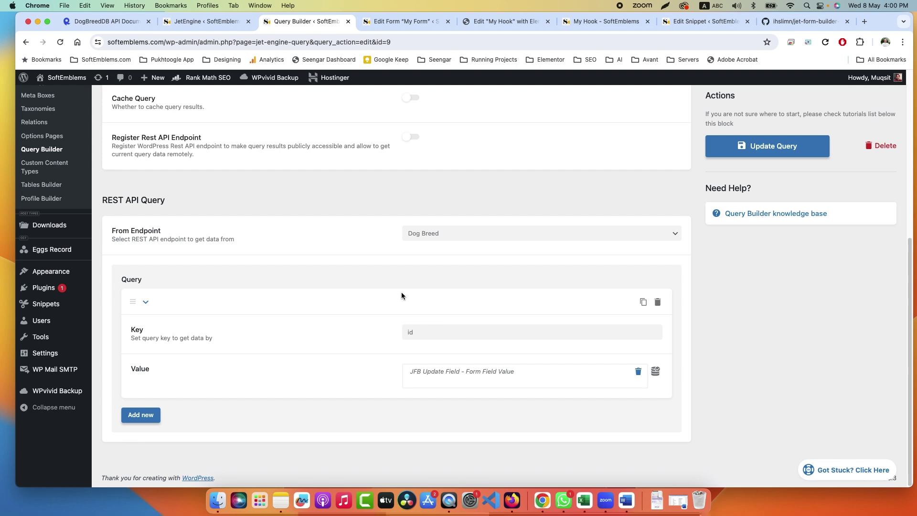
scroll(401, 268, "up", 6)
scroll(393, 274, "down", 6)
scroll(532, 354, "up", 6)
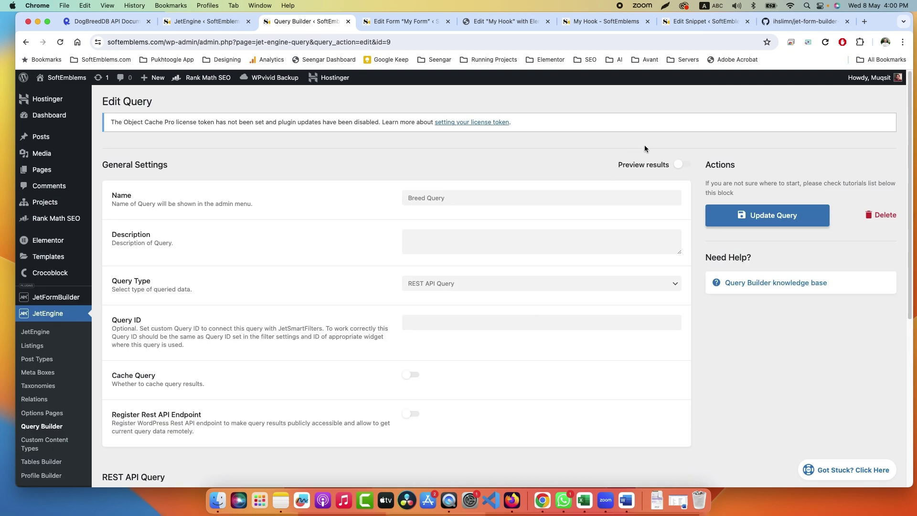
left_click(683, 164)
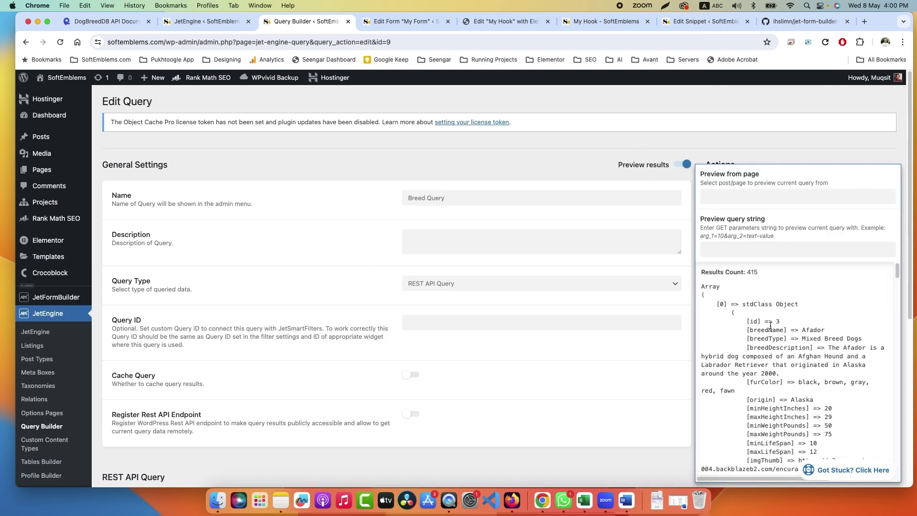
Open the query Value macro and clear its Field name breedId.
scroll(774, 339, "down", 10)
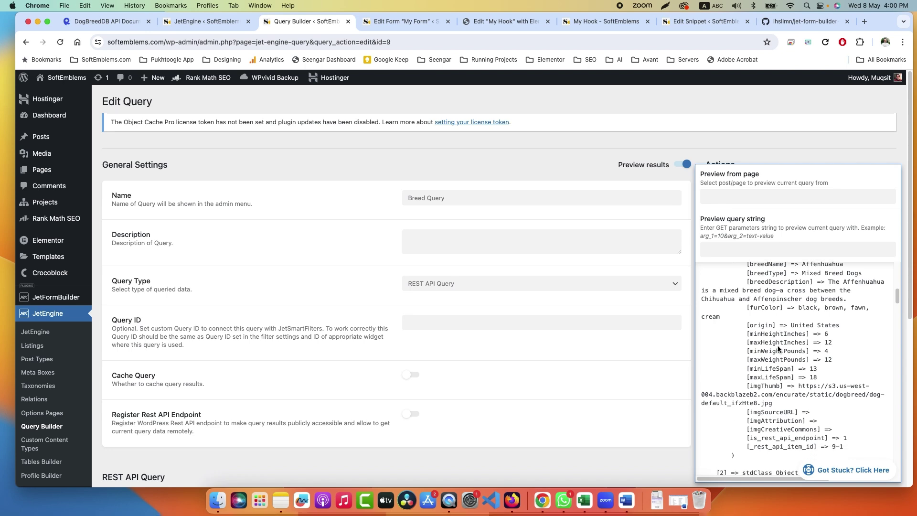
scroll(779, 348, "down", 5)
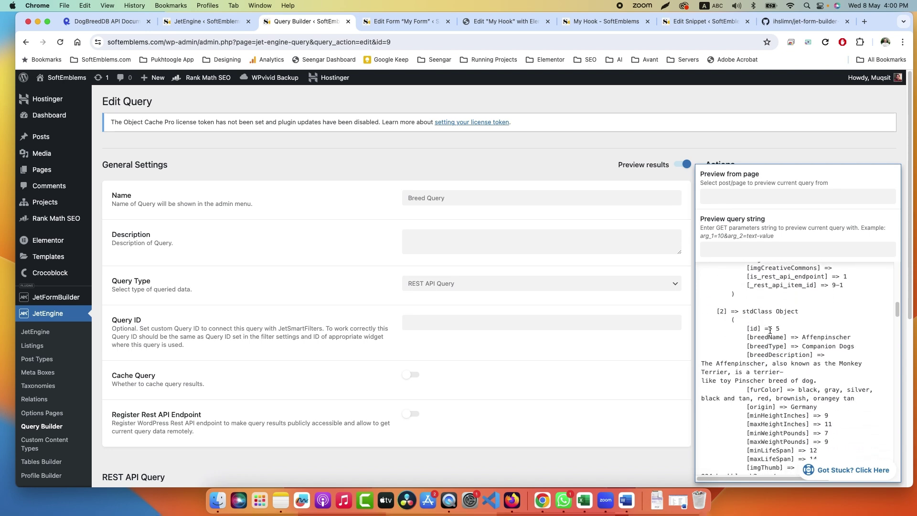
scroll(288, 290, "down", 6)
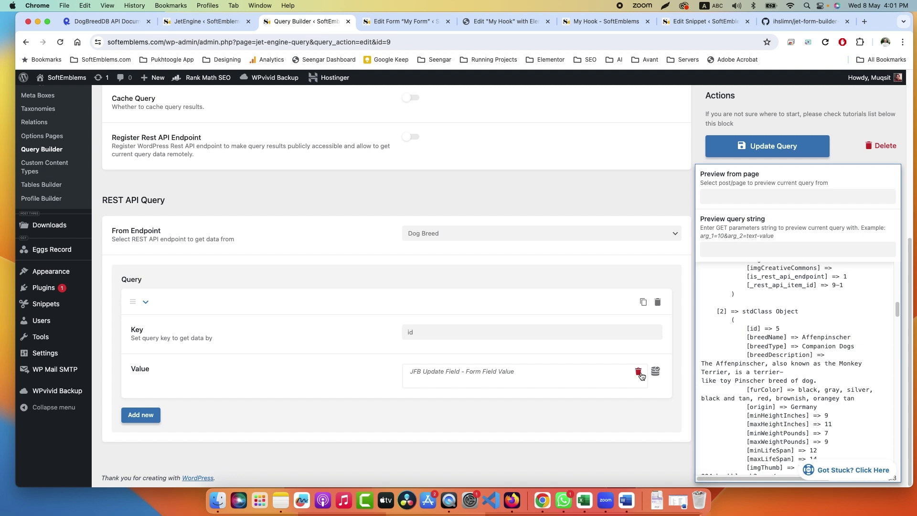
left_click(510, 372)
left_click(434, 433)
left_click(477, 371)
double_click(439, 433)
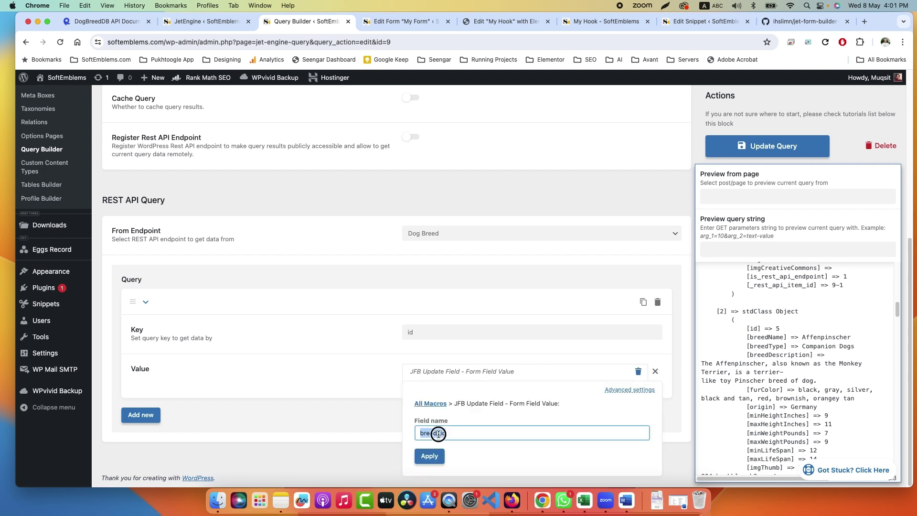
key("BackSpace")
left_click(656, 371)
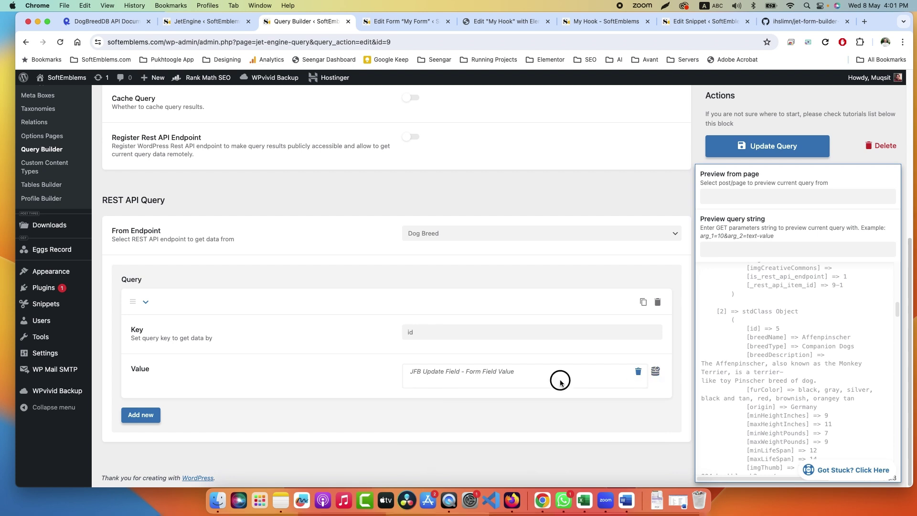
Delete the macro and enter a fixed Value of 4, leaving only Affenhuahua.
left_click(638, 372)
left_click(543, 377)
type("4")
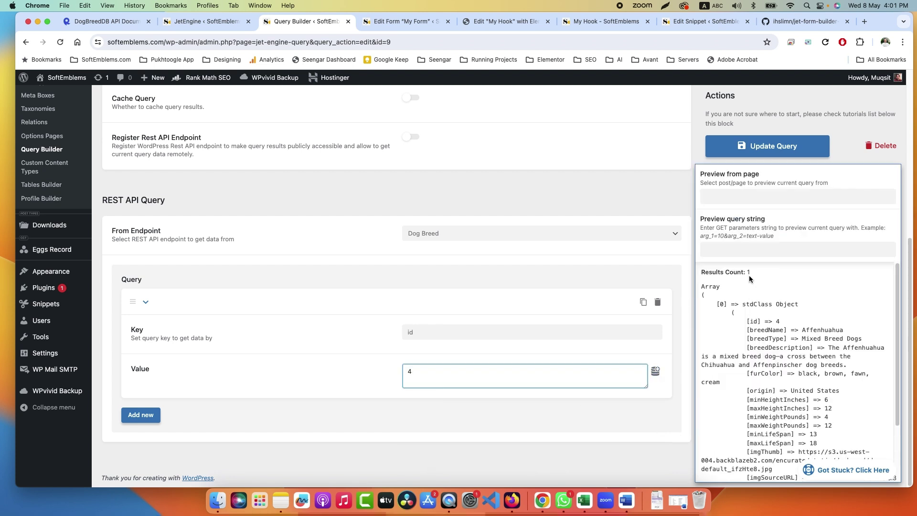
double_click(749, 273)
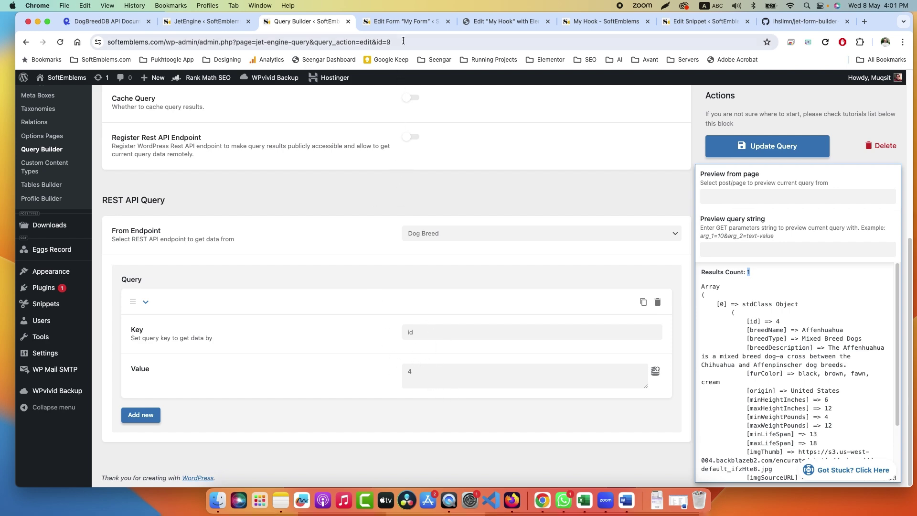
Inspect the Breed ID, Breed Type, Origin and Image File field blocks in My Form.
left_click(404, 25)
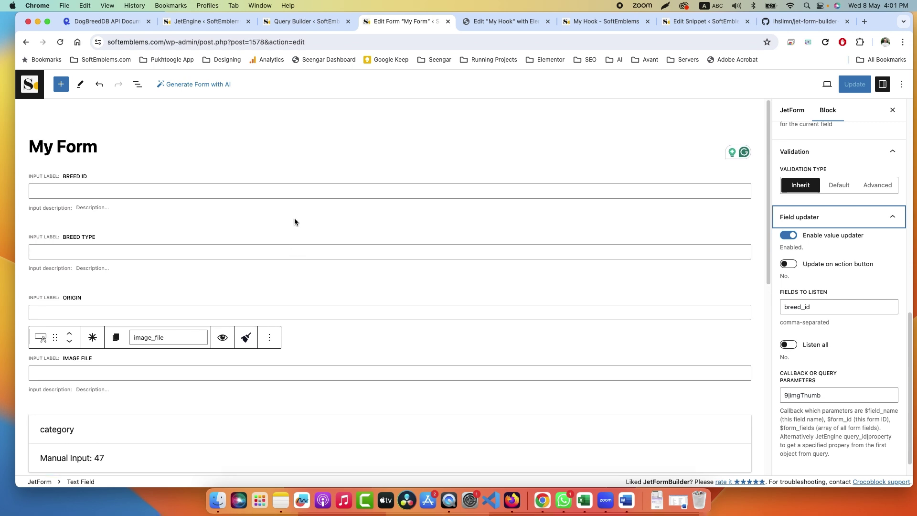
left_click(95, 177)
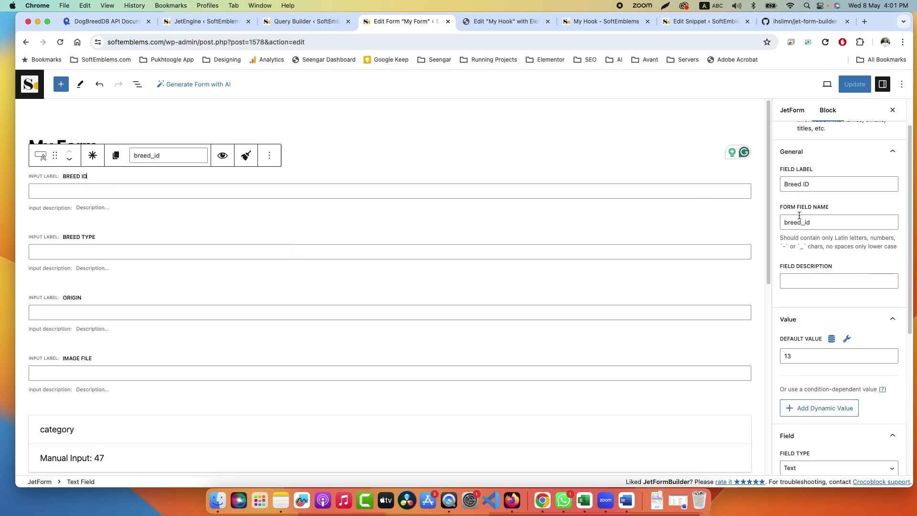
left_click(89, 236)
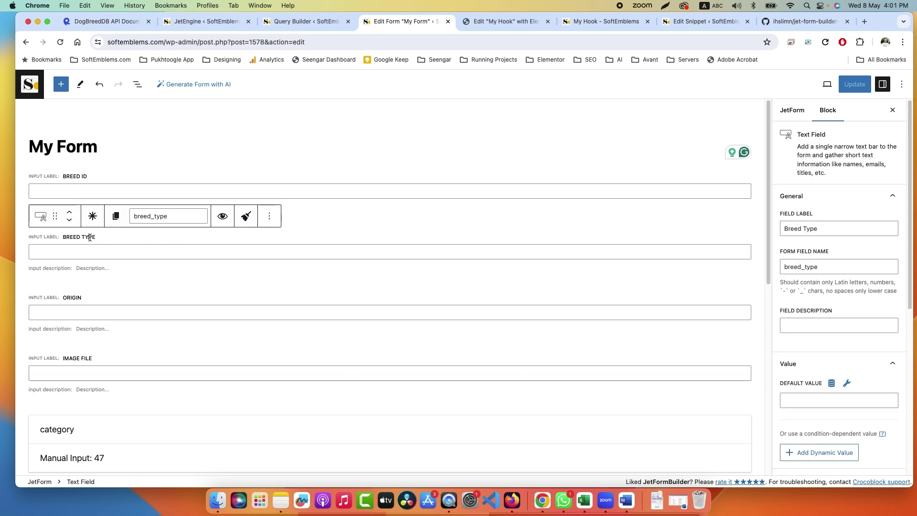
left_click(86, 297)
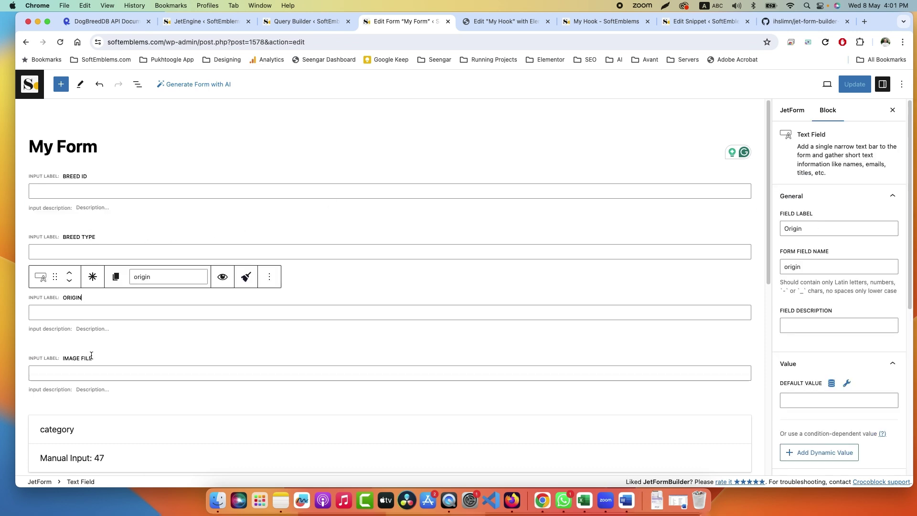
left_click(91, 358)
left_click(87, 178)
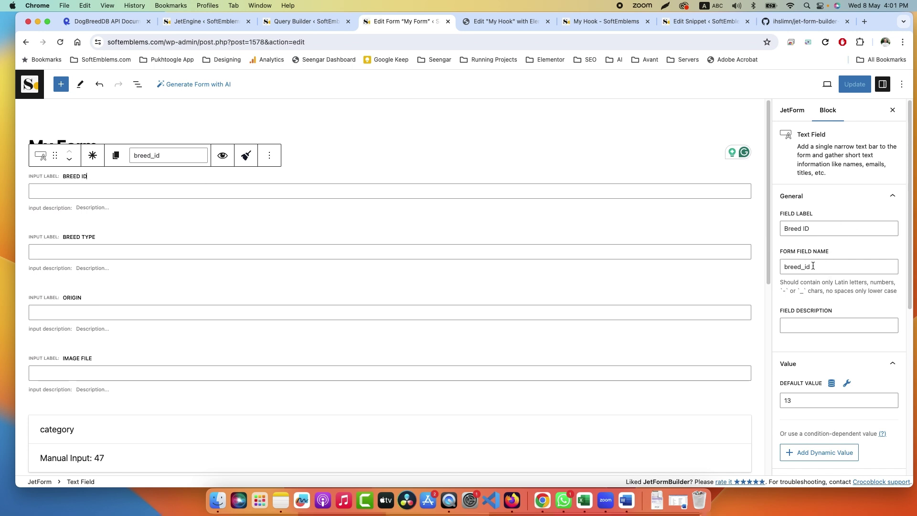
Select the Breed ID field name breed_id, then return to the Query Builder.
left_click_drag(814, 266, 784, 266)
key("super+c")
left_click(786, 267)
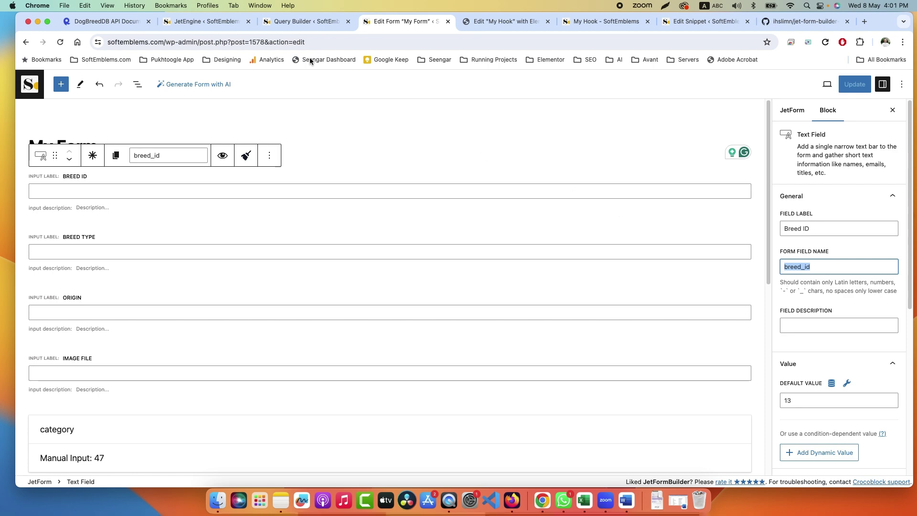
left_click(306, 22)
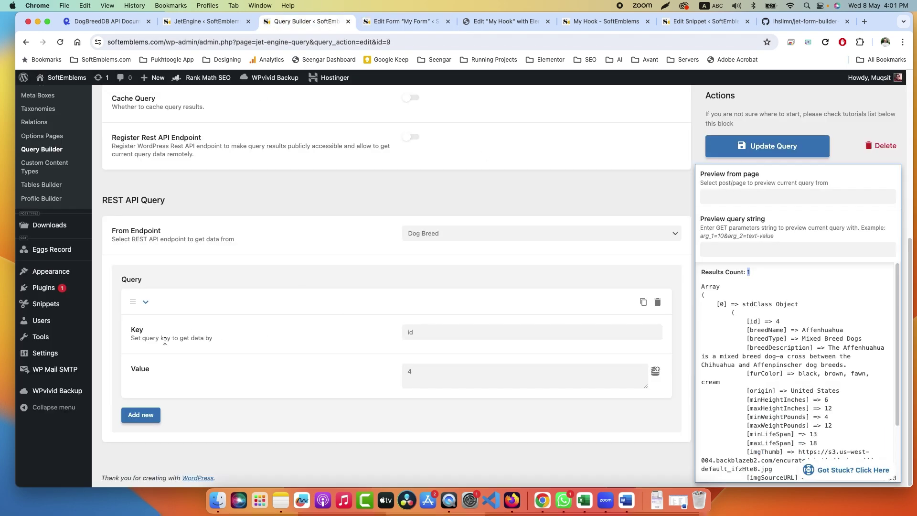
Replace the id query's fixed value 4 with the JFB Update Field – Form Field Value macro using breed_id.
left_click_drag(423, 334, 395, 330)
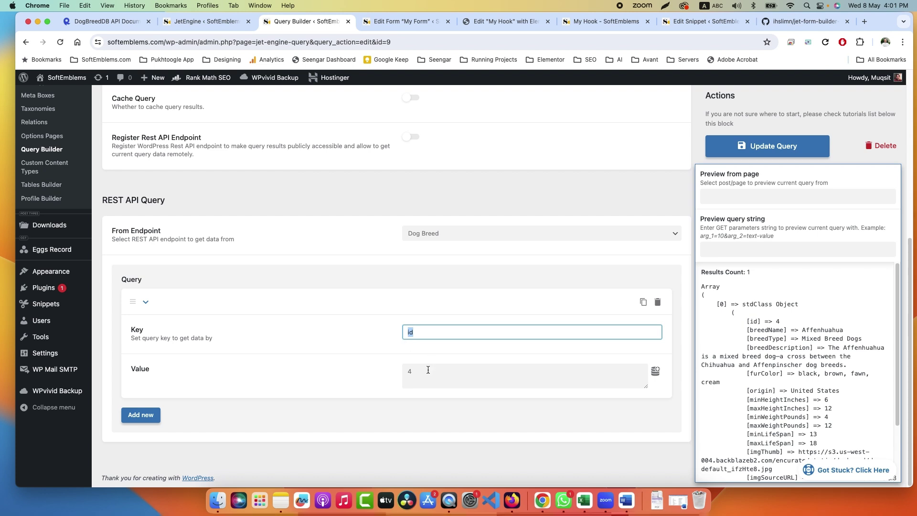
left_click(427, 369)
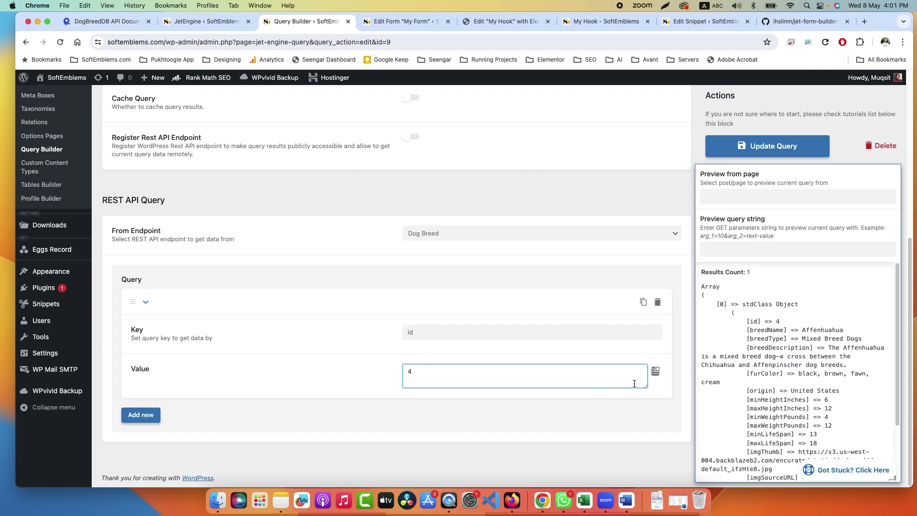
left_click(656, 372)
scroll(357, 312, "down", 3)
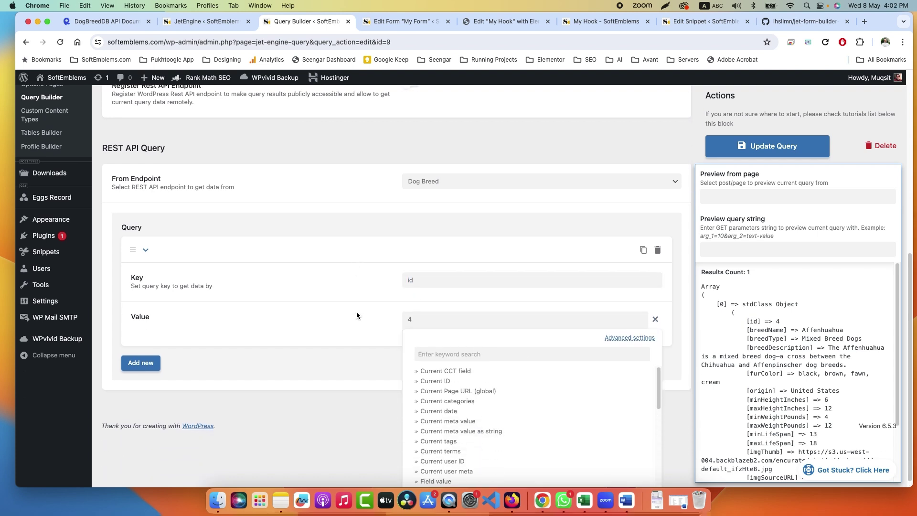
scroll(518, 388, "down", 3)
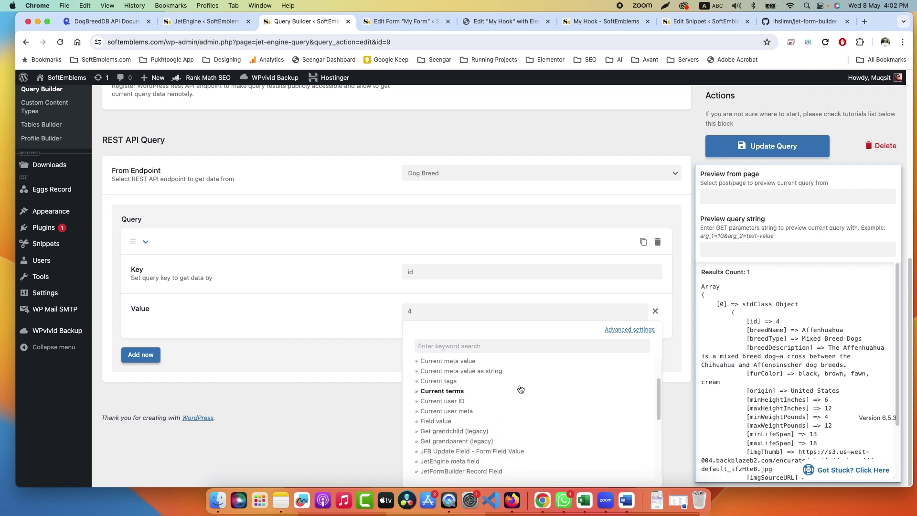
scroll(521, 389, "down", 1)
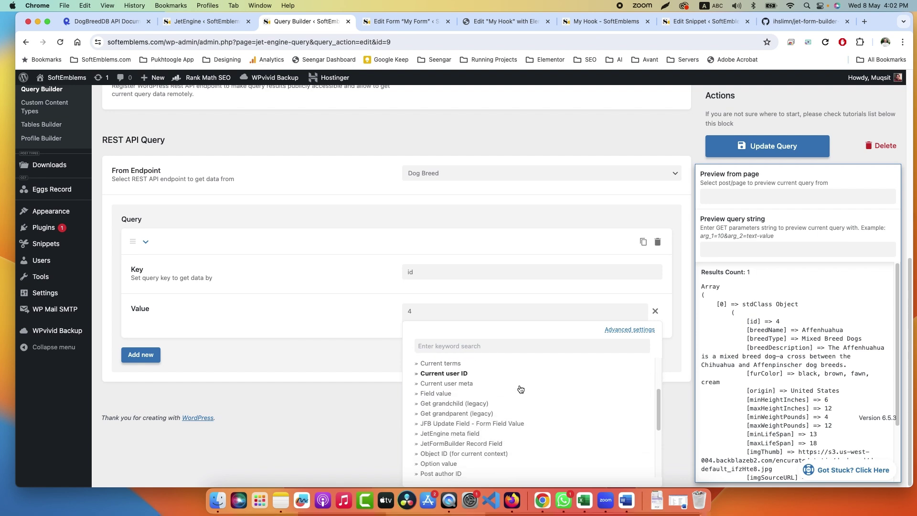
left_click(463, 424)
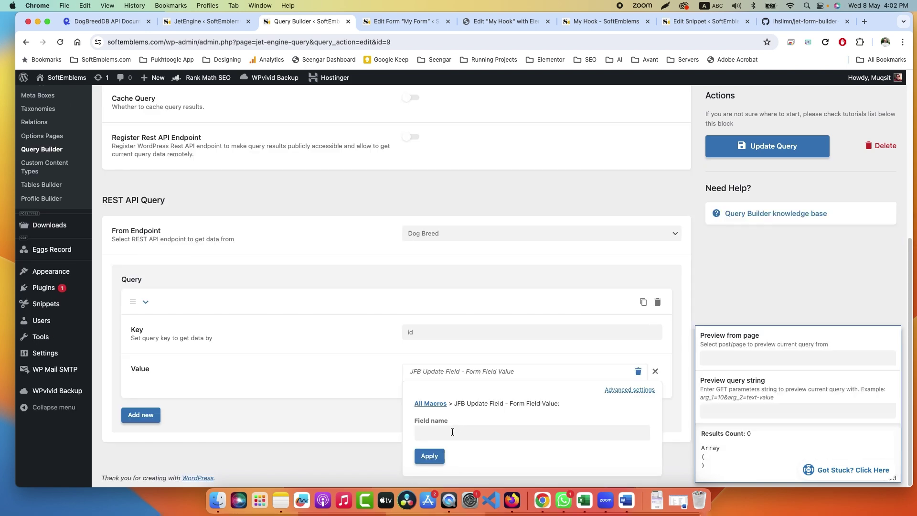
left_click(452, 432)
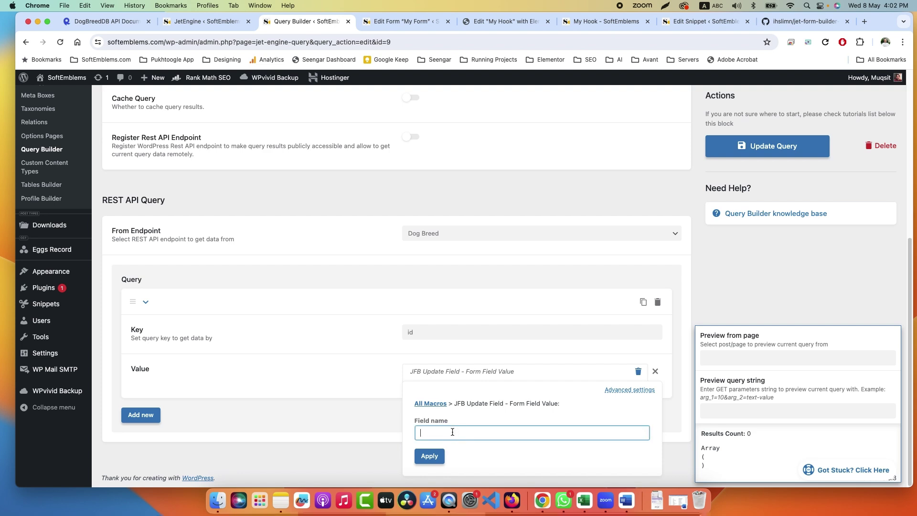
key("super+v")
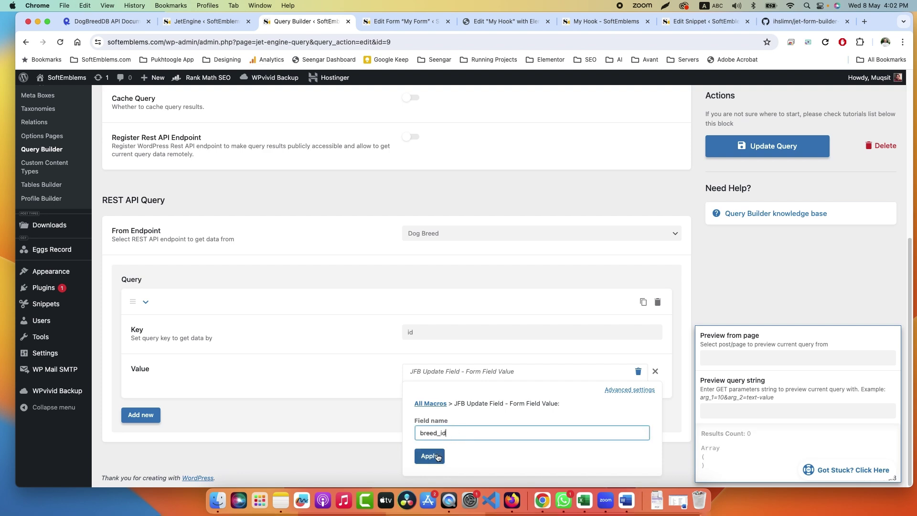
left_click(430, 456)
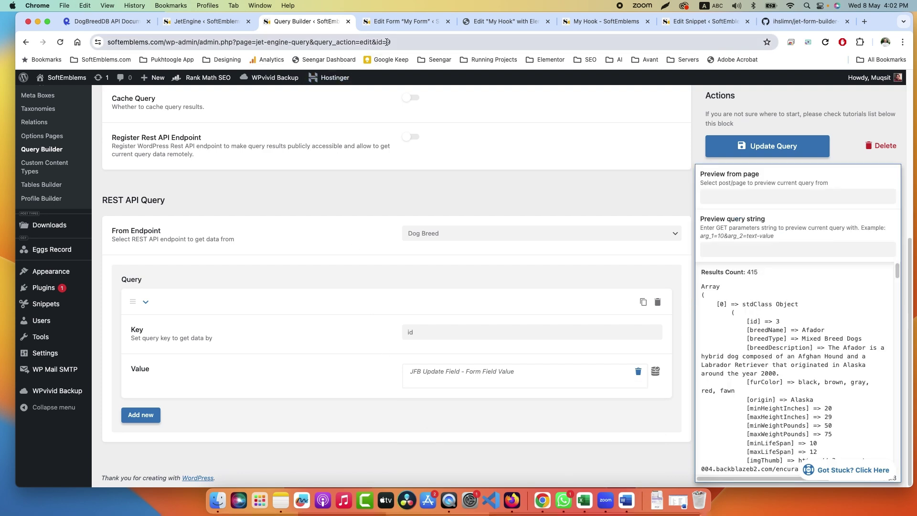
Show the front-end Add Dog form and check its Breed ID value 13.
left_click(582, 21)
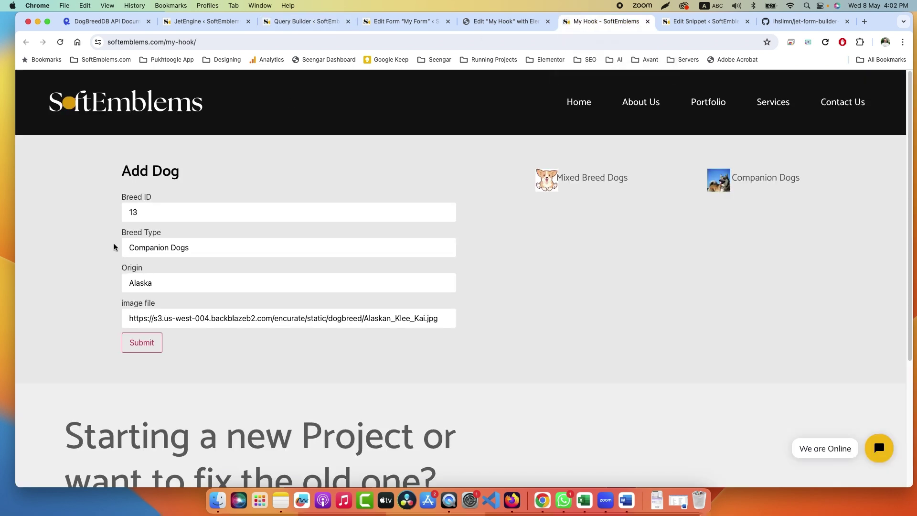
left_click_drag(150, 214, 122, 211)
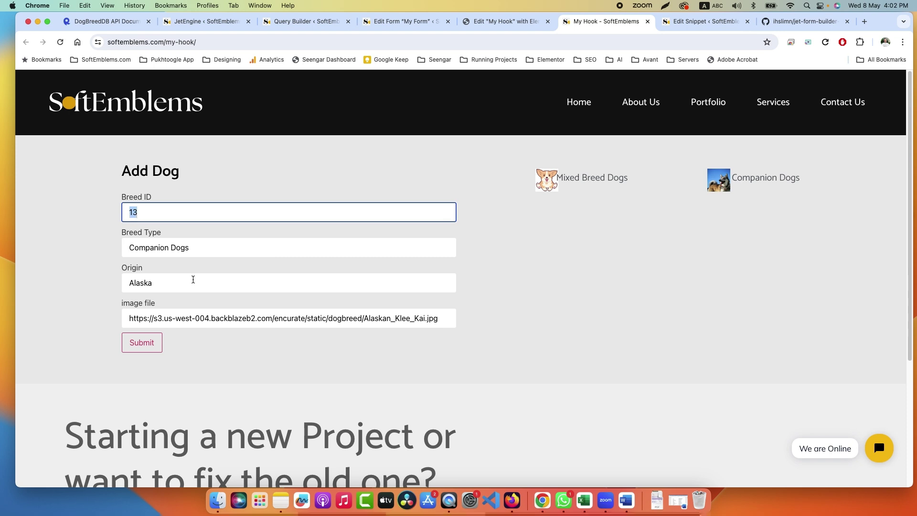
Back in the form editor, select the Breed Type field and expand its Field updater settings.
left_click(417, 21)
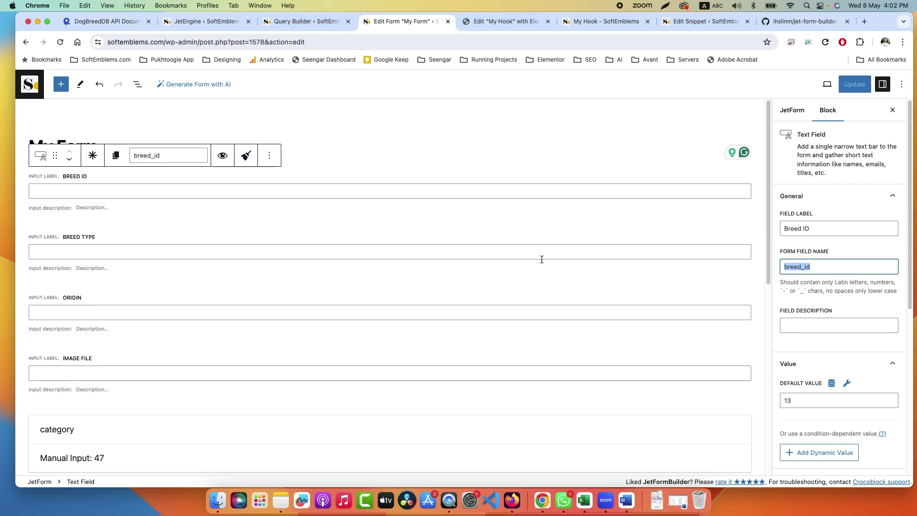
left_click(85, 238)
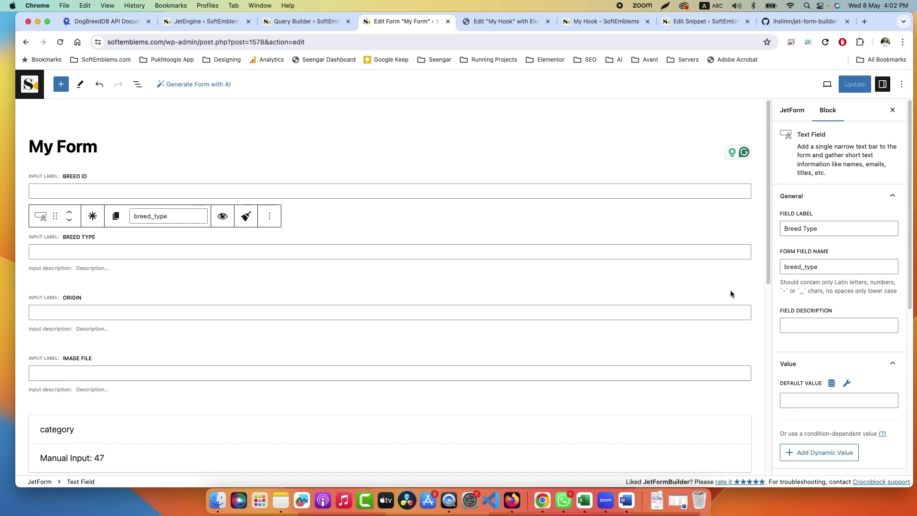
scroll(842, 272, "down", 6)
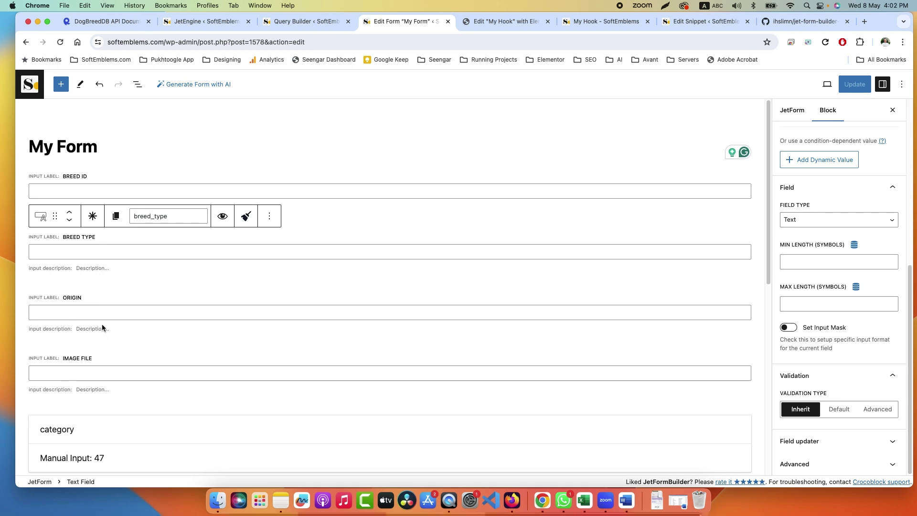
left_click(815, 439)
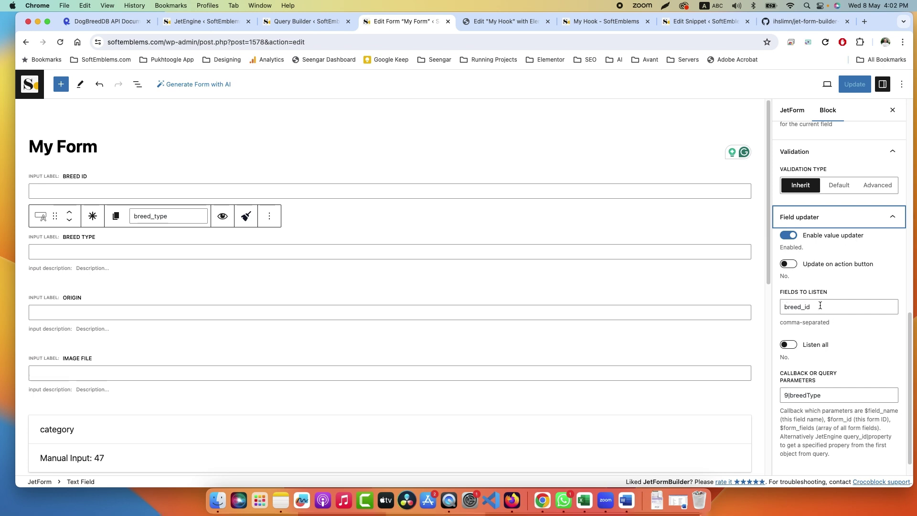
Inspect the updater's listened field breed_id and its callback parameters 9|breedType.
left_click_drag(820, 305, 789, 307)
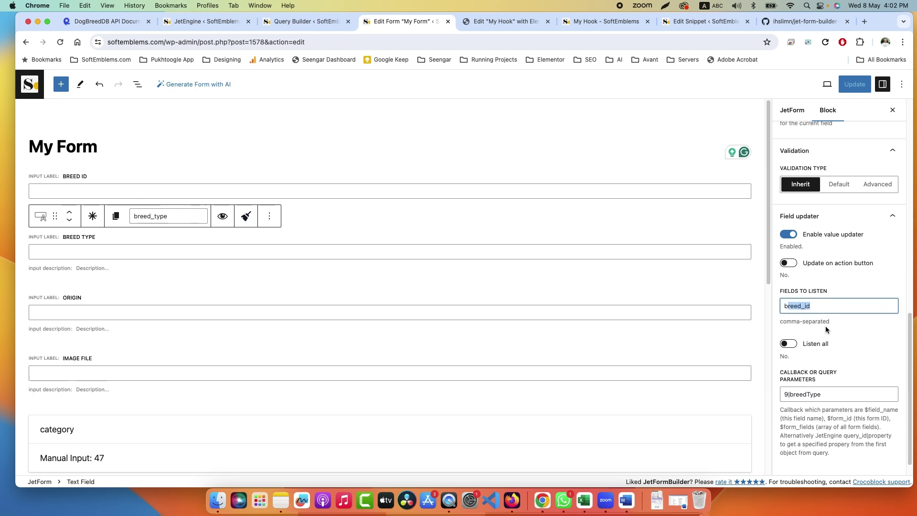
scroll(825, 326, "down", 1)
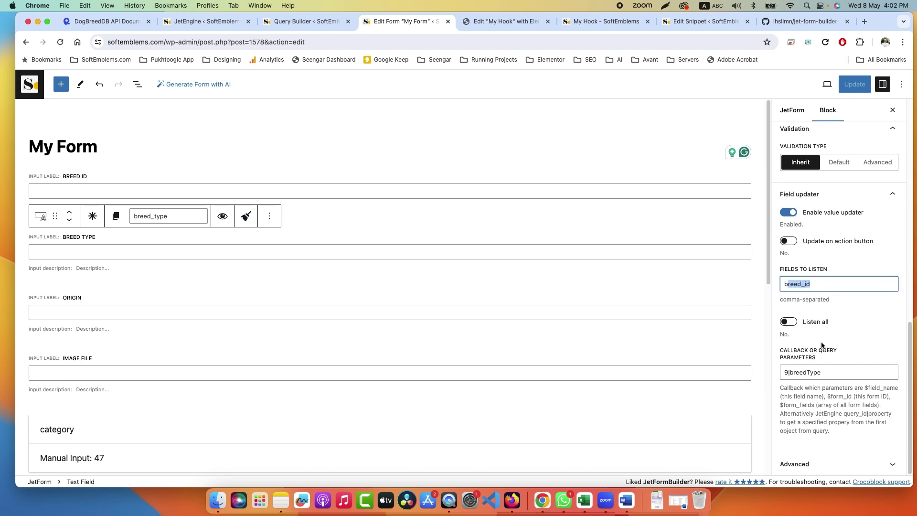
left_click_drag(787, 373, 834, 372)
left_click(810, 372)
left_click(784, 372)
left_click(787, 372)
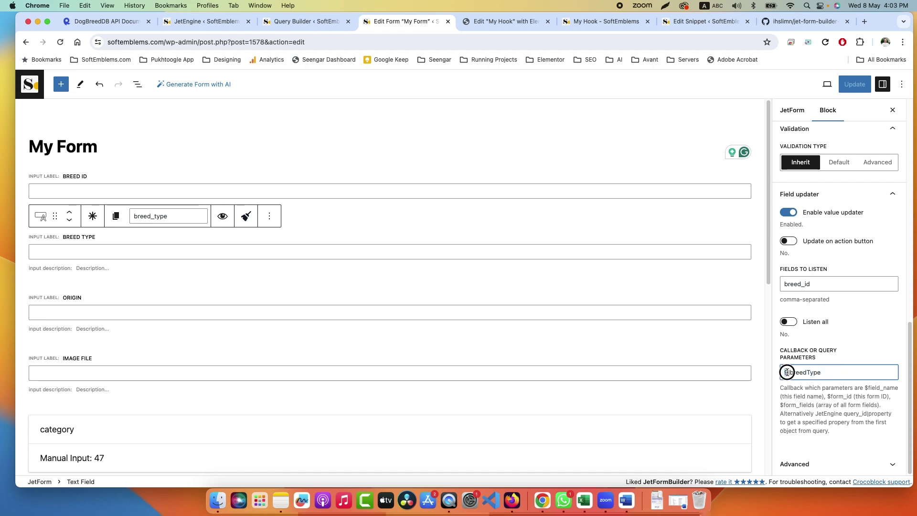
Look up query id 9 and the breedType property in the Query Builder results.
left_click(305, 21)
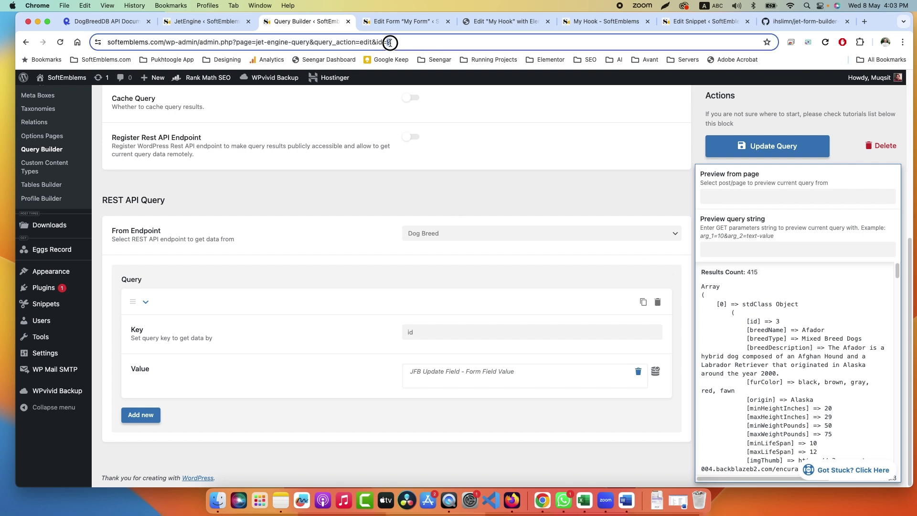
double_click(410, 42)
left_click_drag(750, 321, 815, 434)
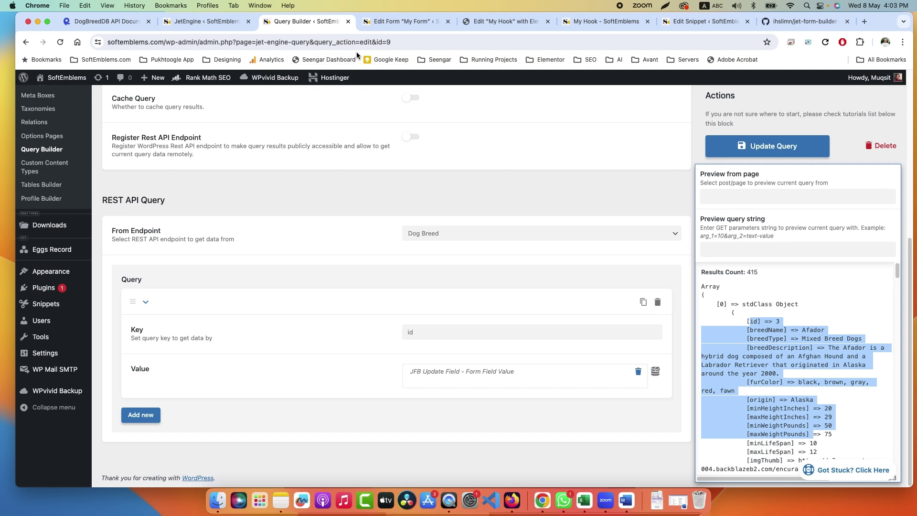
left_click(393, 23)
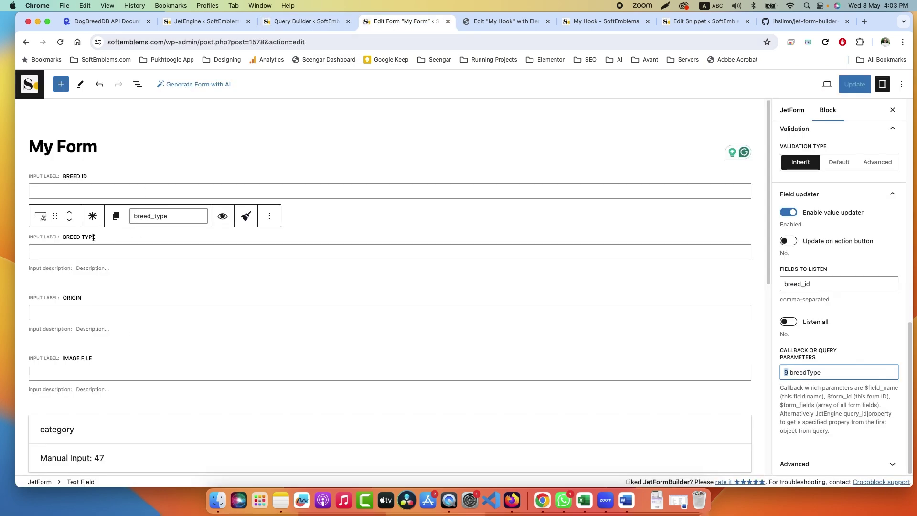
left_click(291, 21)
left_click(753, 337)
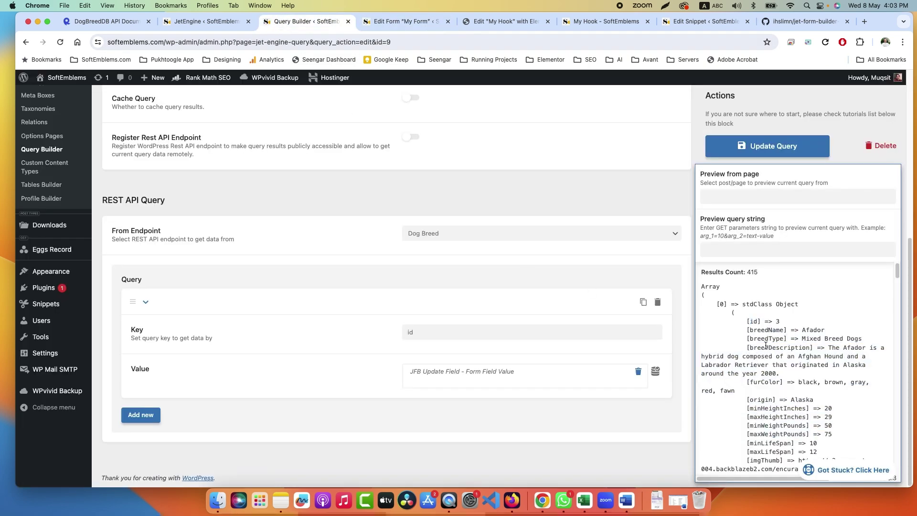
double_click(754, 337)
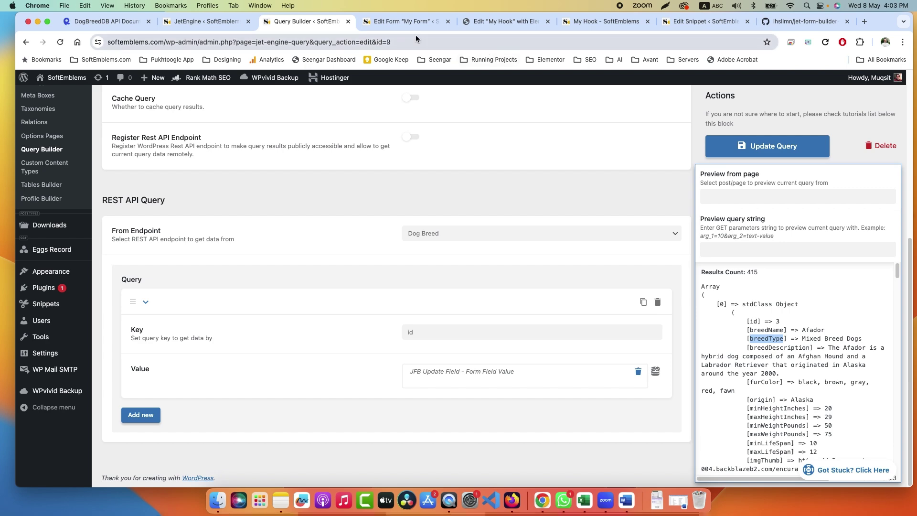
Confirm the Breed Type callback stays 9|breedType, matching the query's breedType key.
left_click(409, 25)
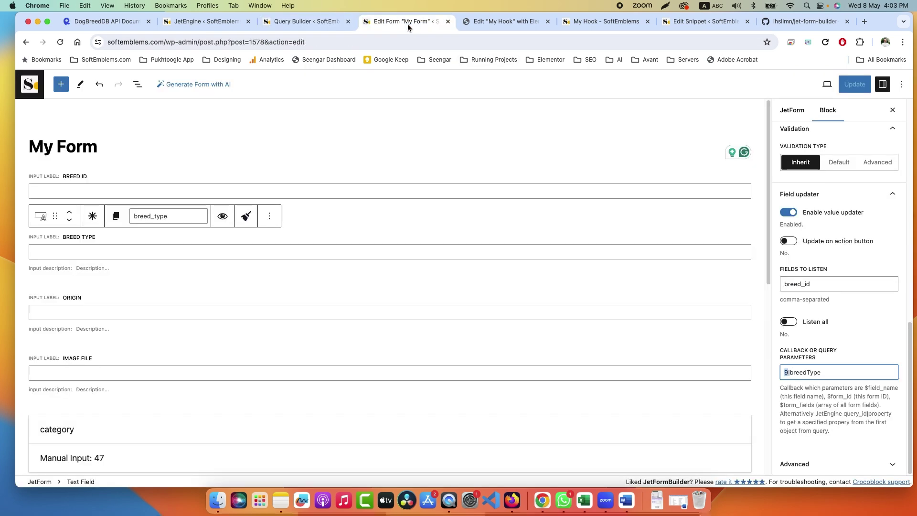
left_click(795, 382)
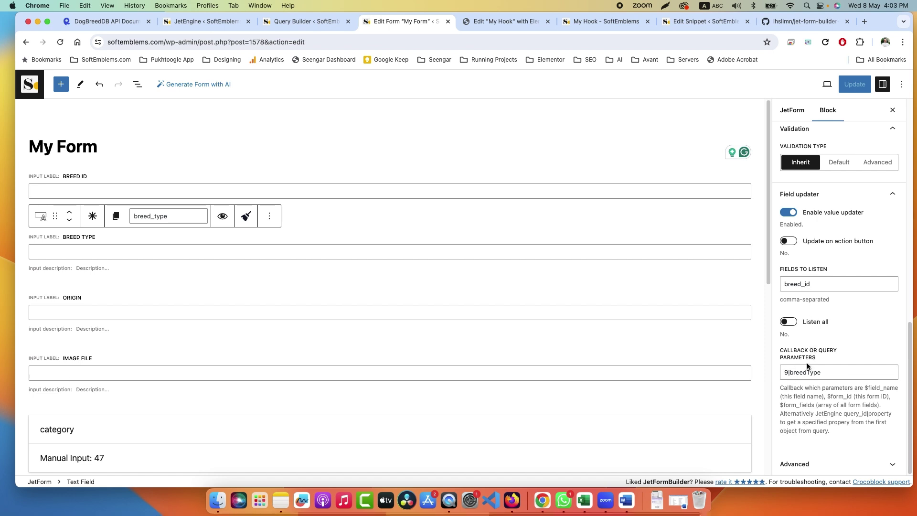
double_click(819, 372)
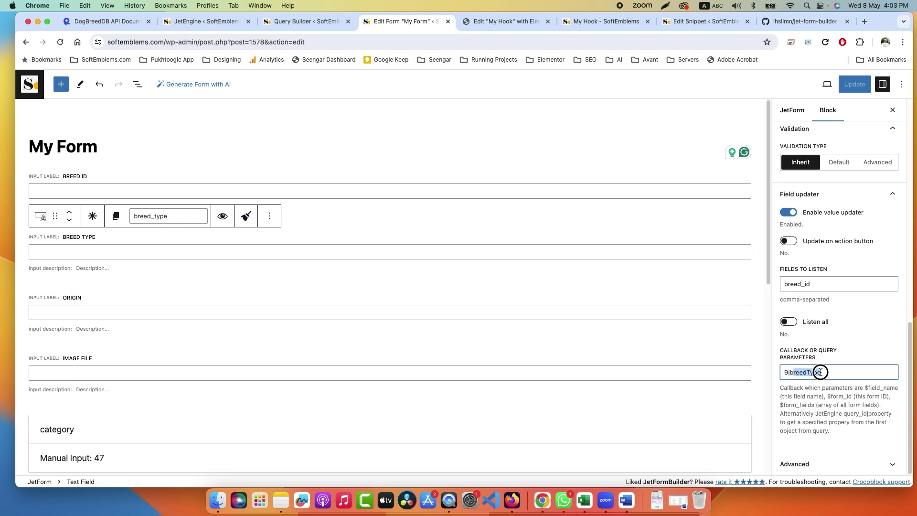
left_click(96, 241)
Open the Origin field's updater, which listens to breed_id with callback 9|origin.
left_click(97, 303)
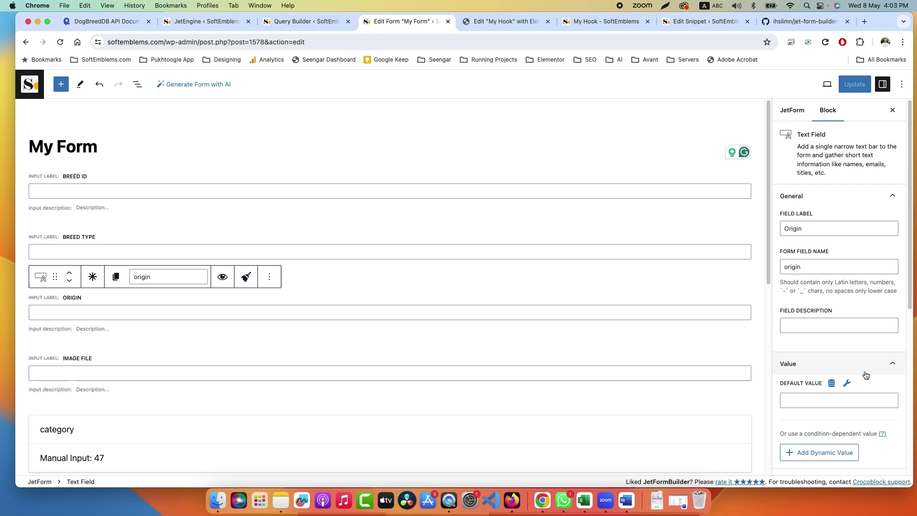
scroll(860, 372, "down", 5)
left_click(820, 444)
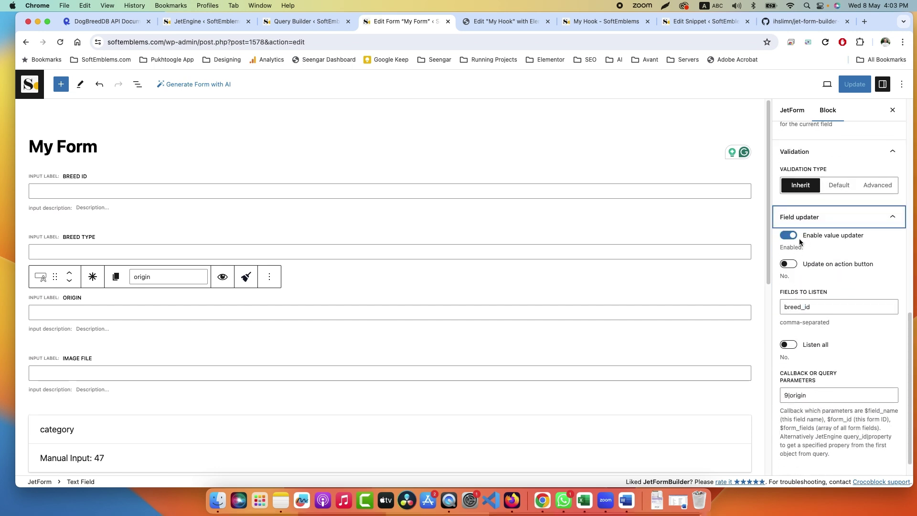
left_click_drag(814, 307, 784, 306)
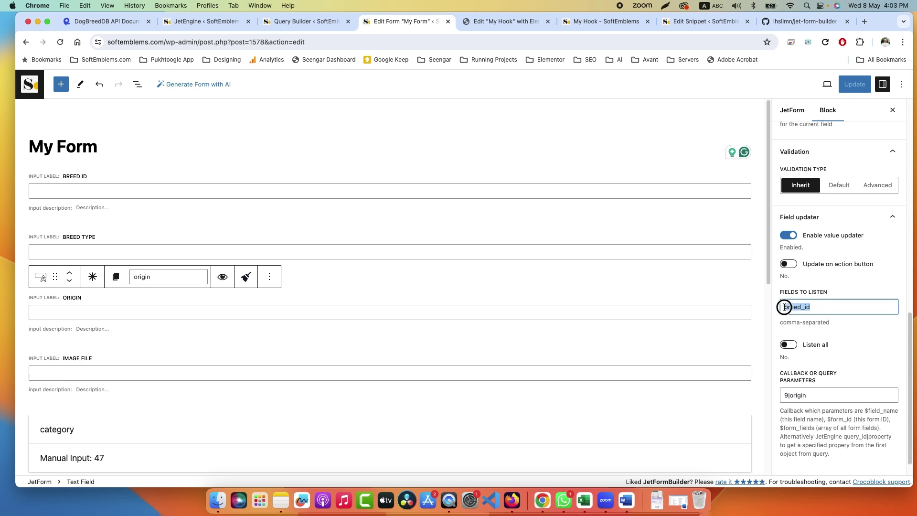
left_click(782, 396)
left_click_drag(790, 396, 827, 395)
Verify the origin key exists in query 9's preview results.
left_click(308, 24)
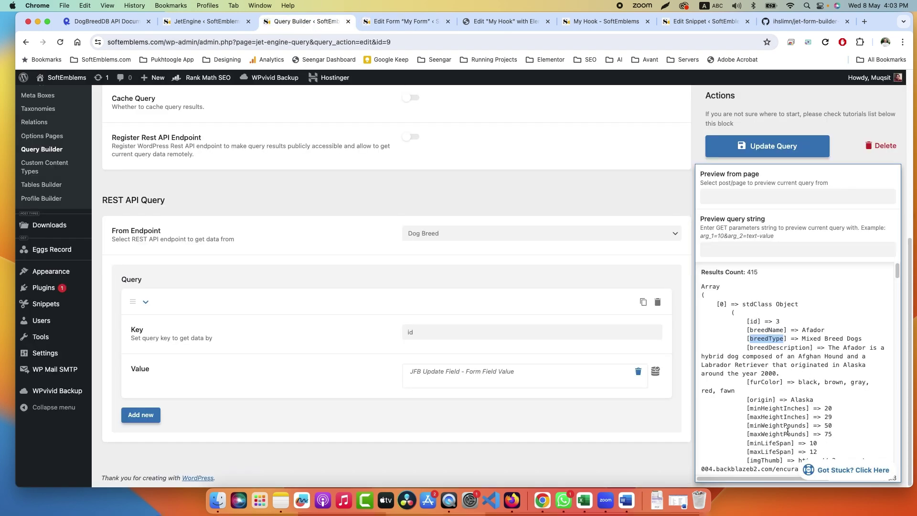
double_click(765, 400)
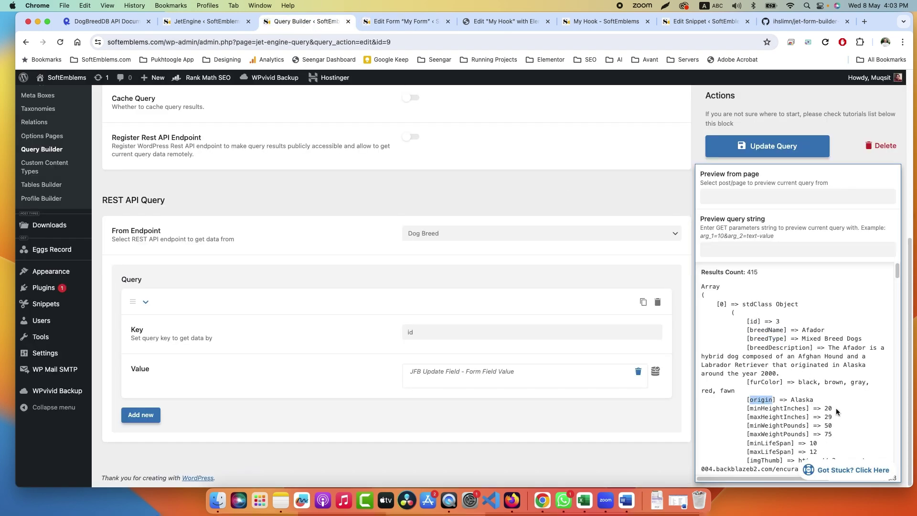
left_click_drag(759, 335, 811, 427)
left_click(811, 427)
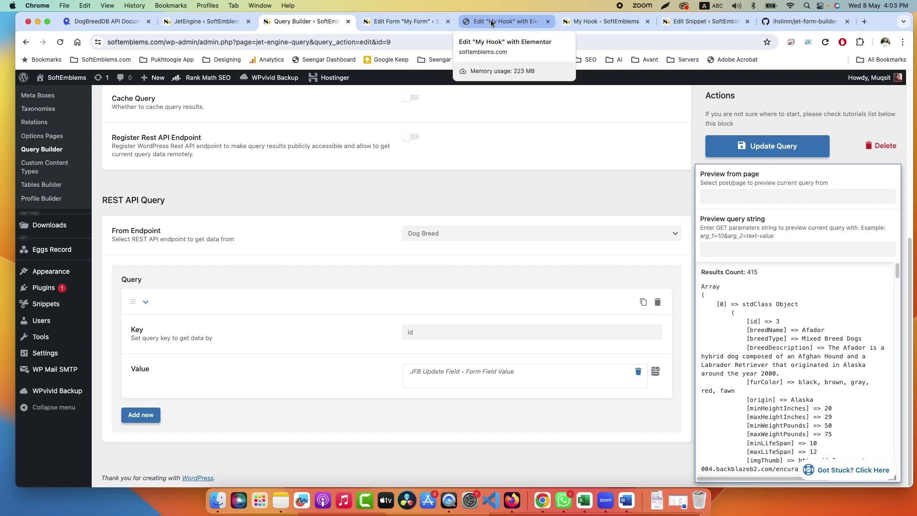
left_click(409, 22)
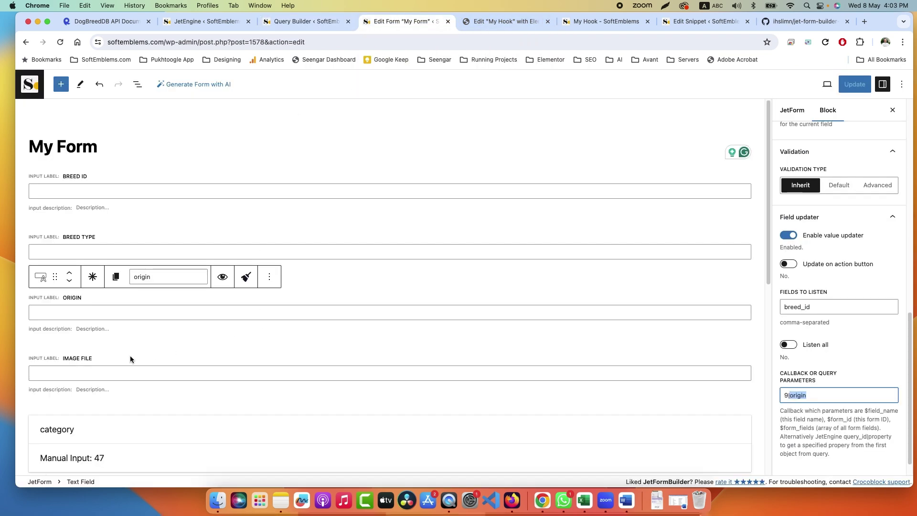
Find the imgThumb key in the query preview for the image field.
left_click(306, 21)
scroll(813, 377, "down", 4)
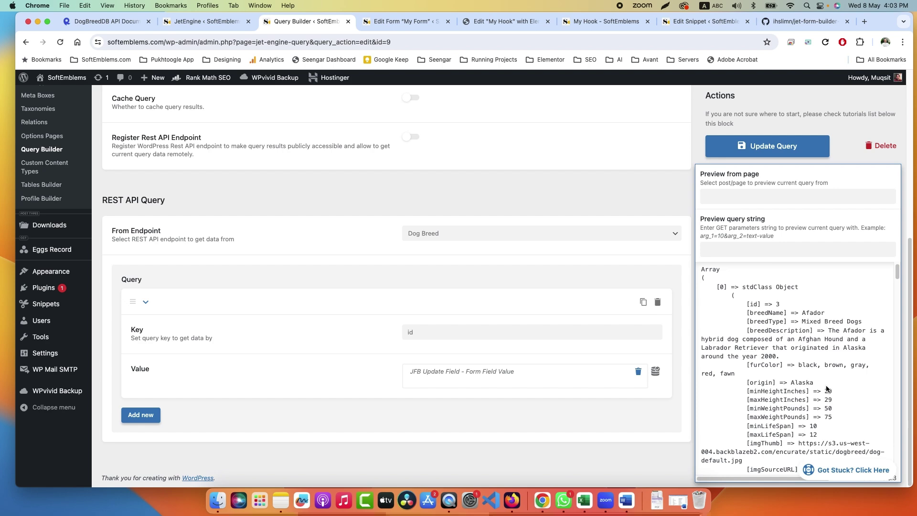
scroll(812, 363, "down", 1)
double_click(761, 310)
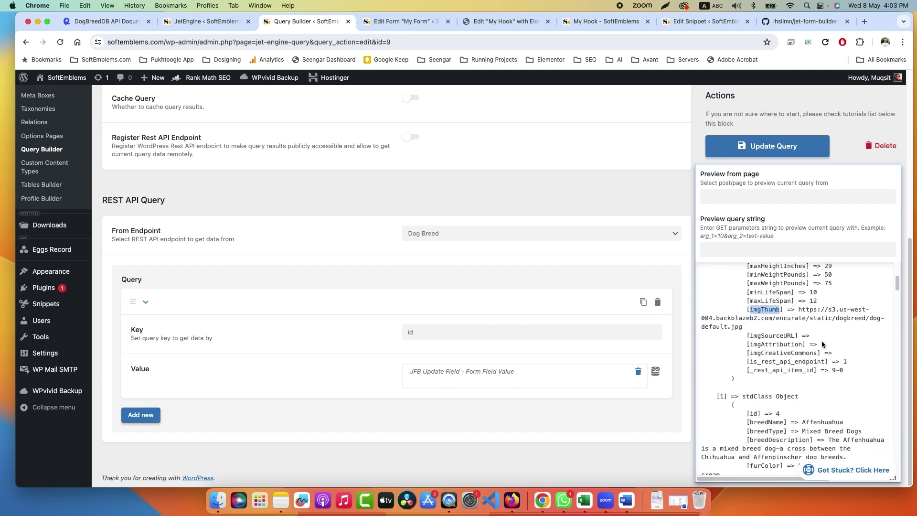
left_click(409, 22)
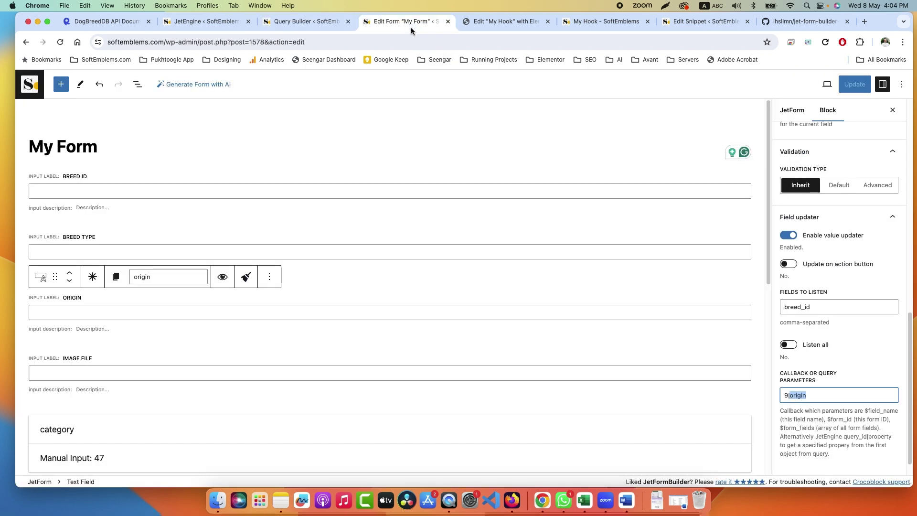
Check the Image File field's updater uses callback 9|imgThumb and listens to breed_id.
left_click(103, 358)
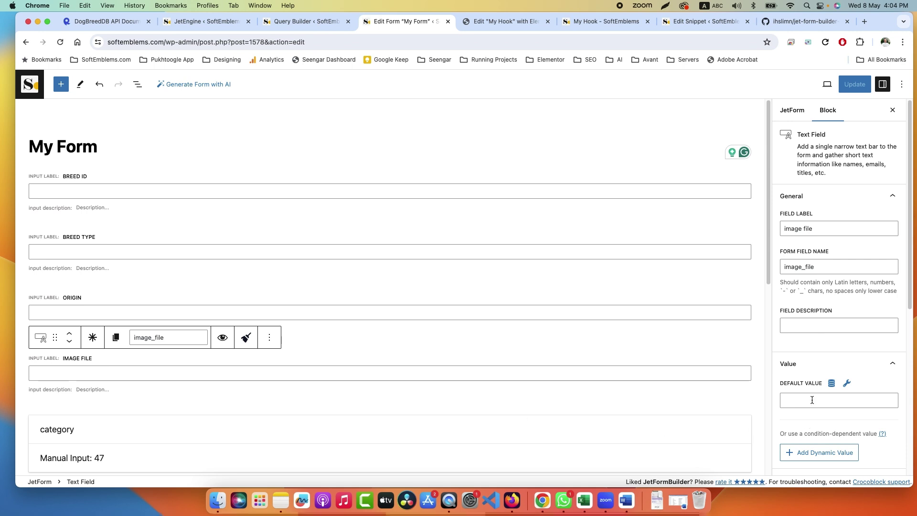
scroll(813, 400, "down", 10)
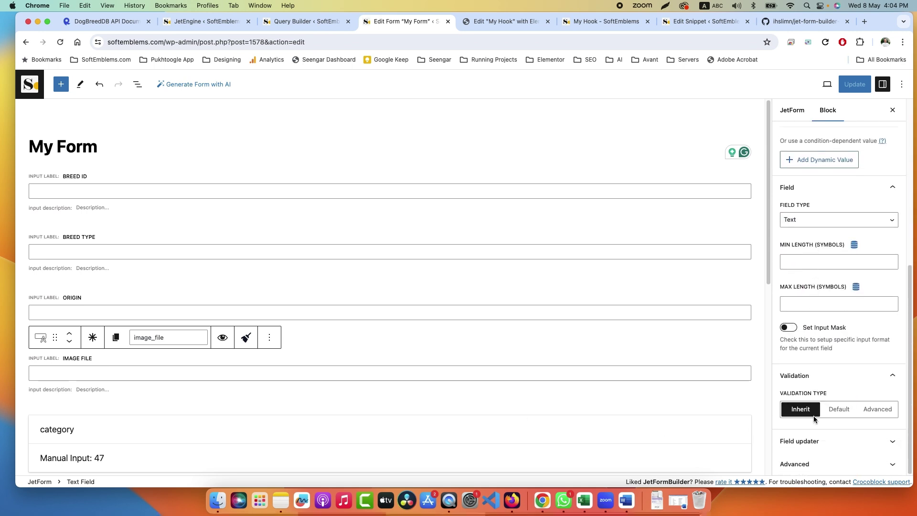
left_click(815, 441)
scroll(815, 430, "down", 5)
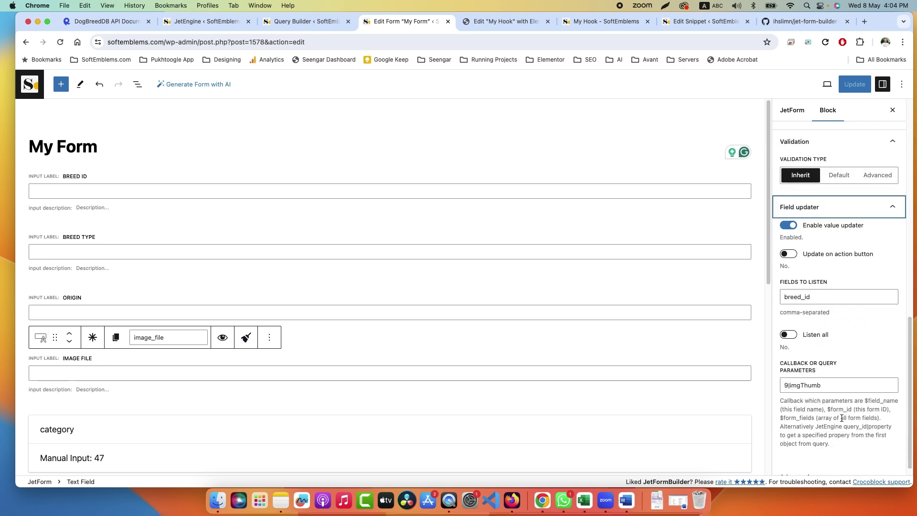
left_click(789, 383)
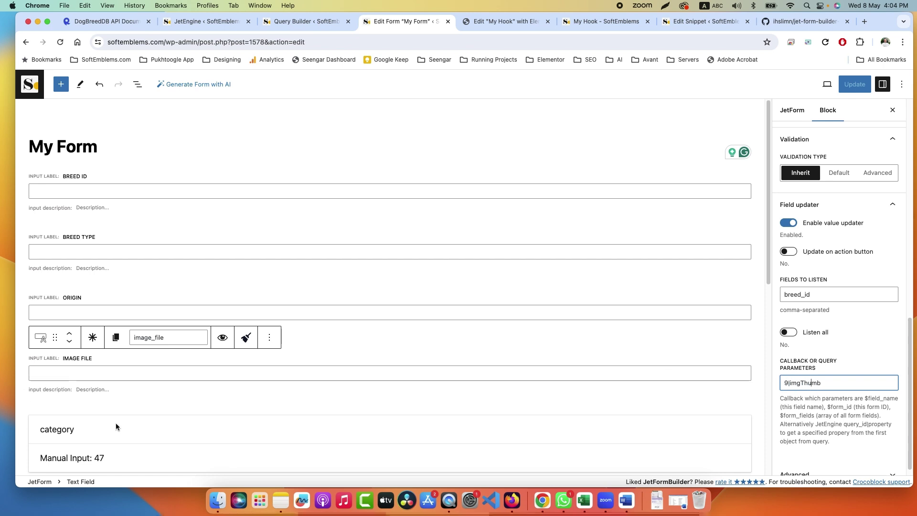
scroll(116, 422, "down", 3)
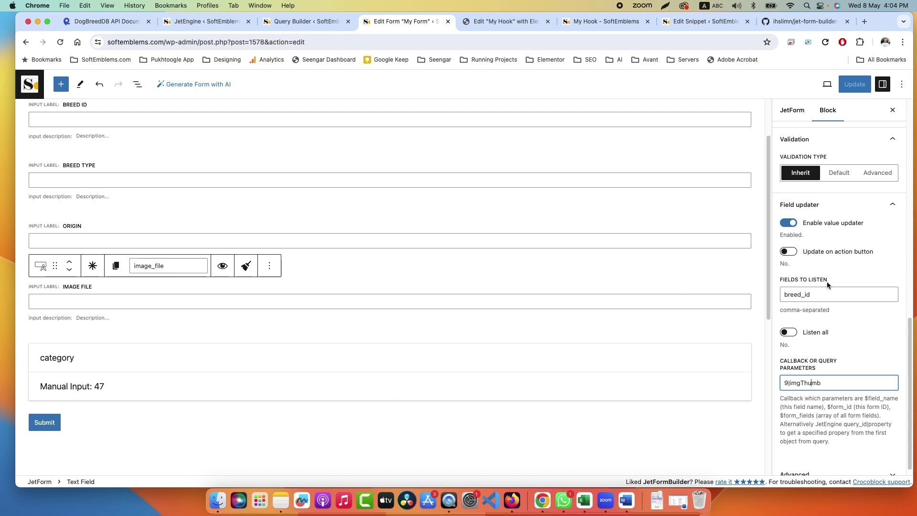
scroll(828, 285, "up", 5)
left_click(793, 111)
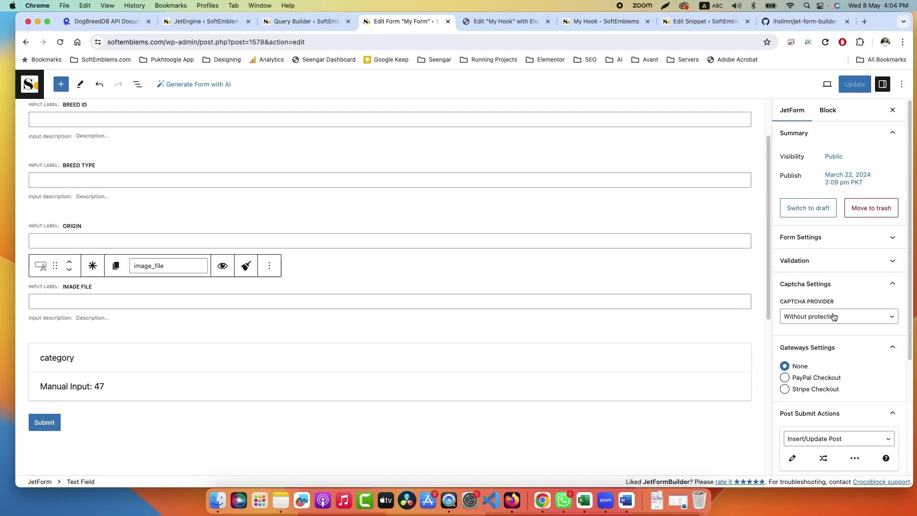
scroll(833, 315, "down", 5)
left_click(792, 295)
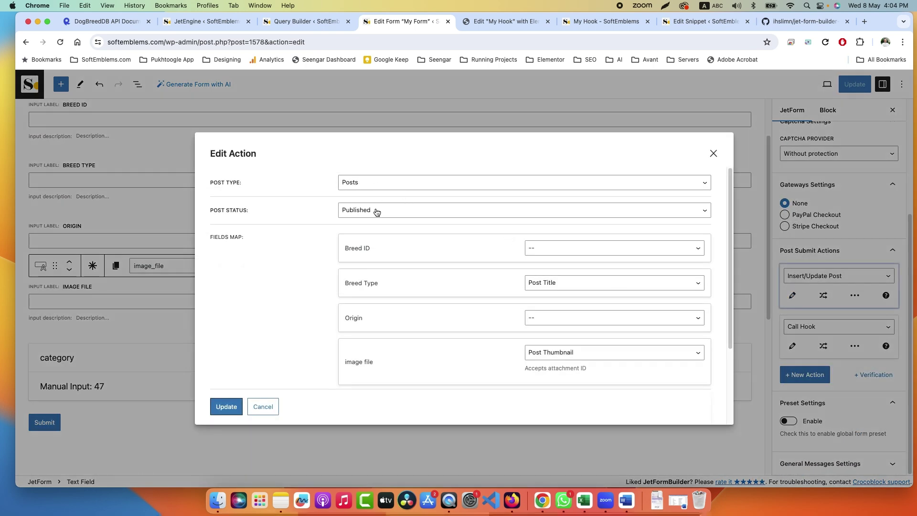
left_click_drag(344, 282, 377, 284)
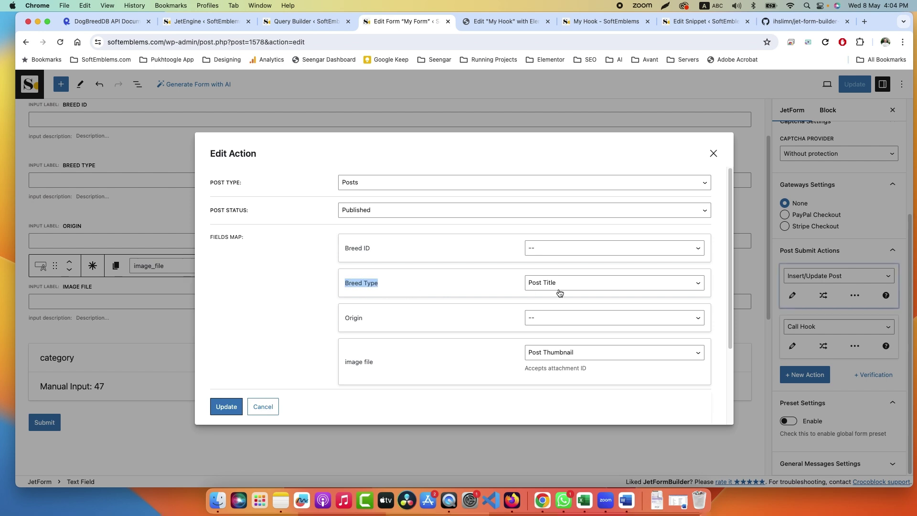
left_click_drag(343, 362, 378, 363)
scroll(494, 331, "down", 5)
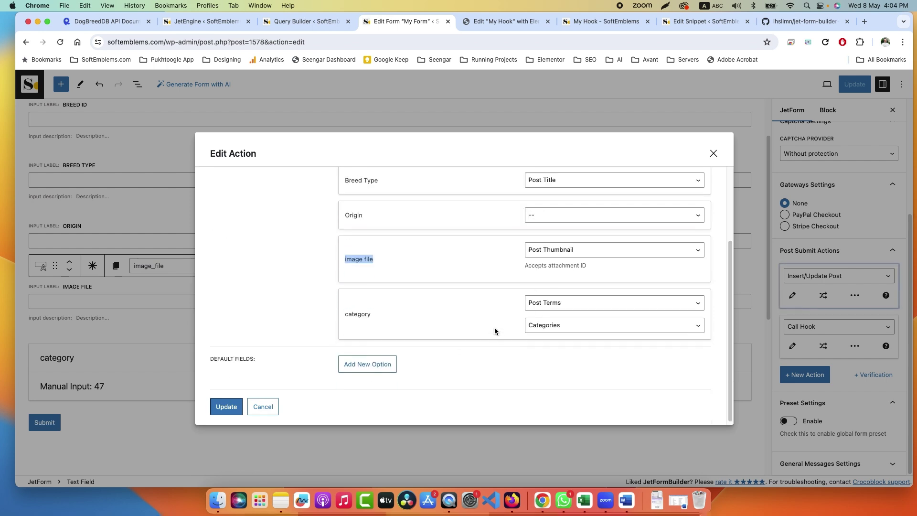
left_click_drag(351, 311, 547, 324)
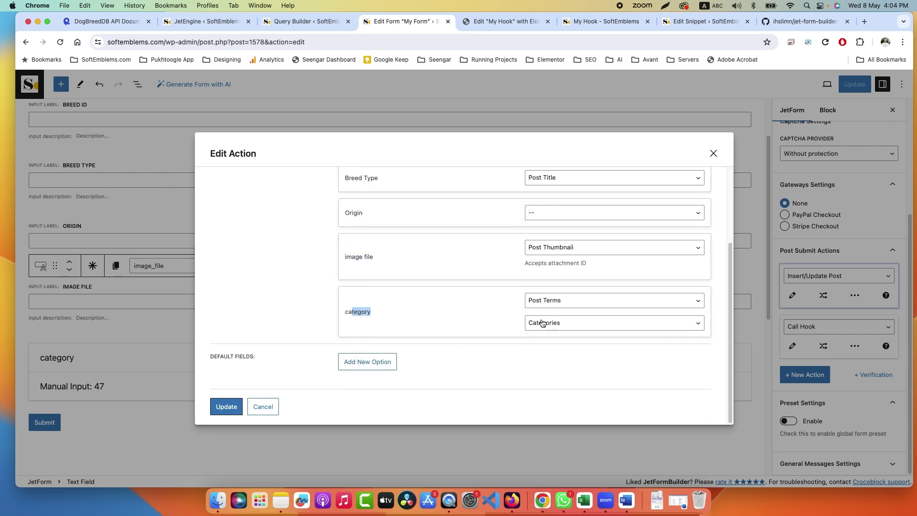
left_click(263, 407)
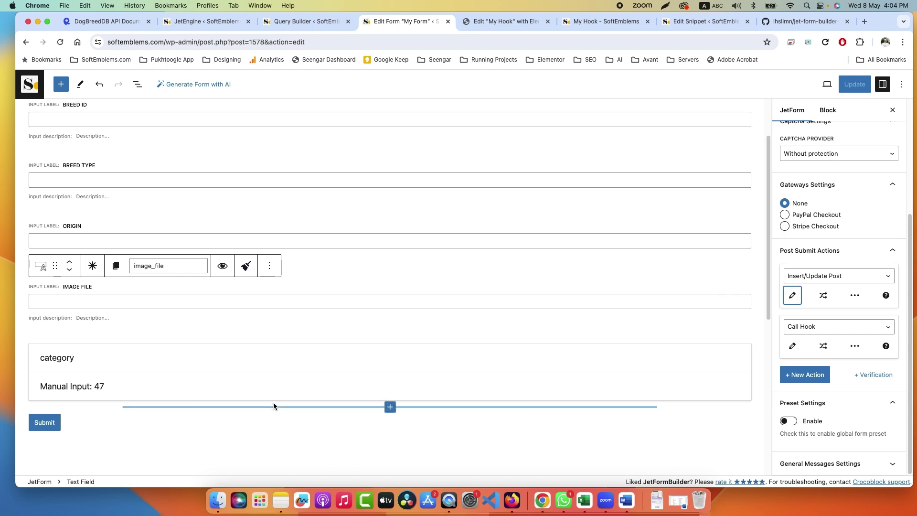
Review the live Add Dog form's auto-filled Breed Type, Origin and image URL for breed 13.
left_click(605, 22)
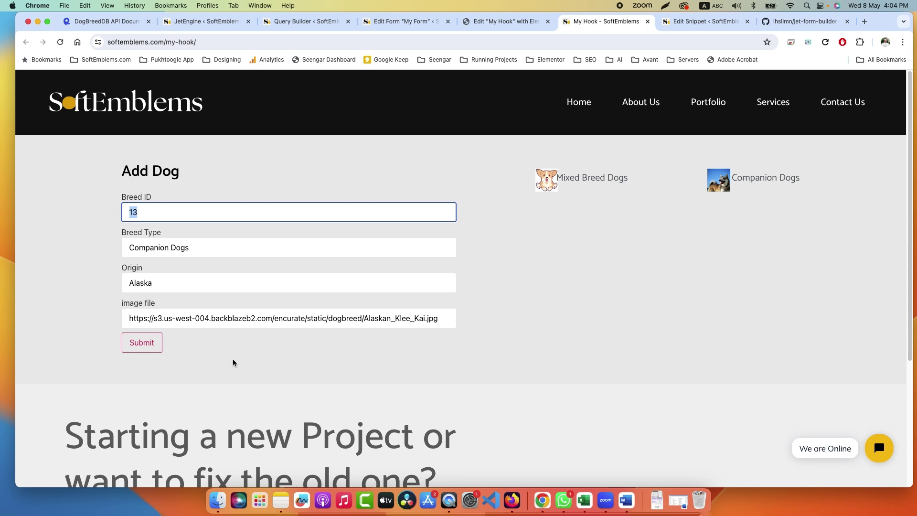
left_click_drag(256, 318, 394, 329)
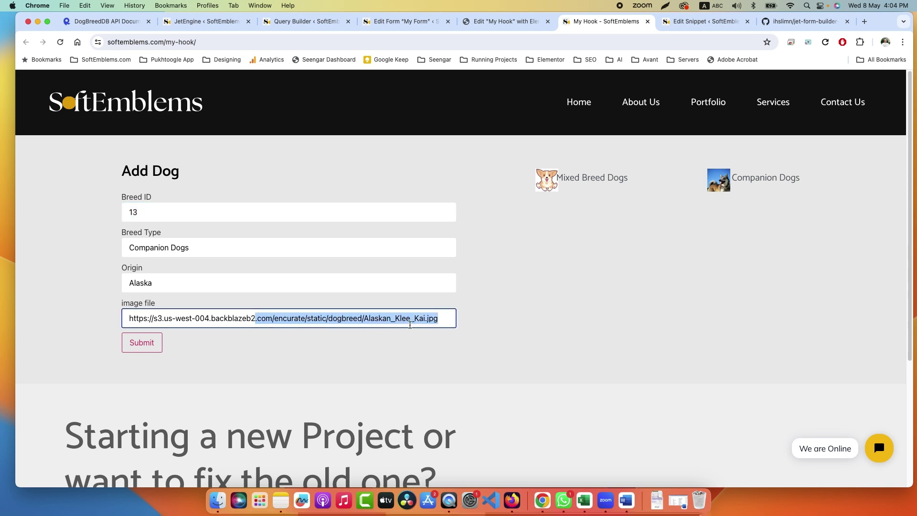
left_click(342, 318)
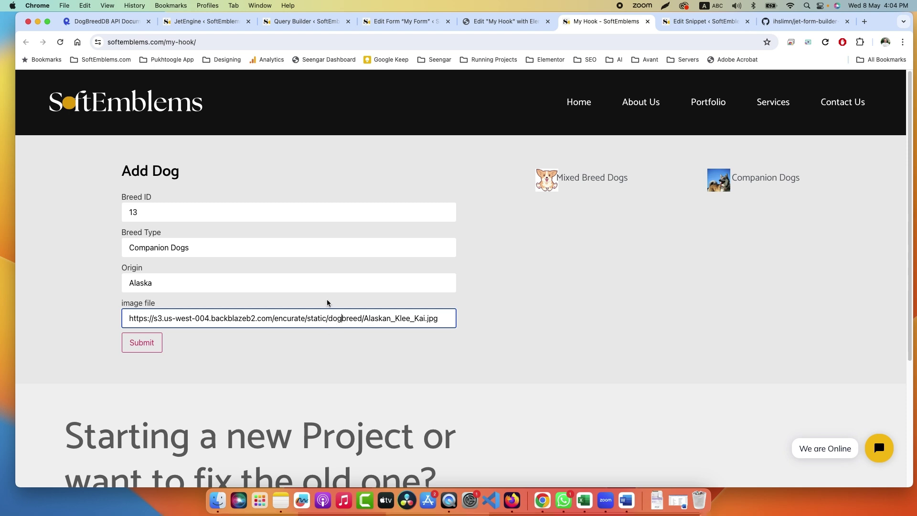
left_click(505, 22)
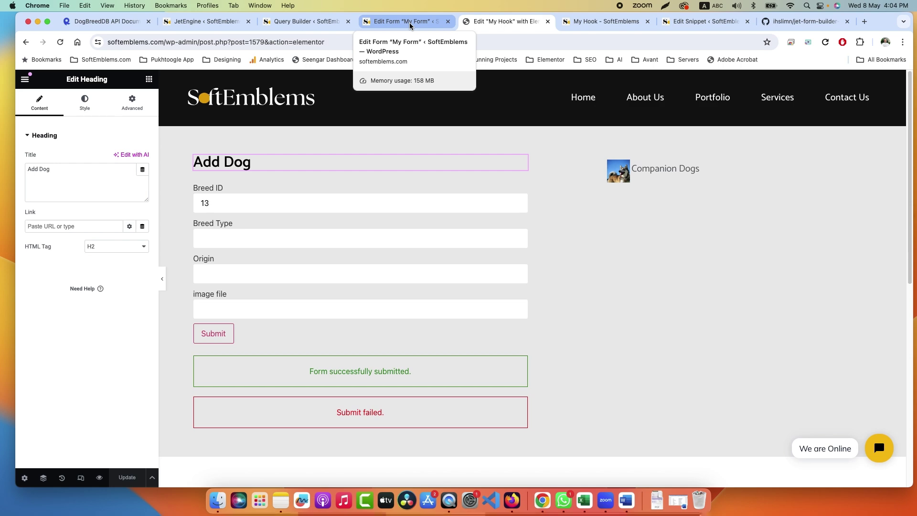
Review the image-saving snippet's image_url line and its set_post_thumbnail call with $post_id.
left_click(695, 22)
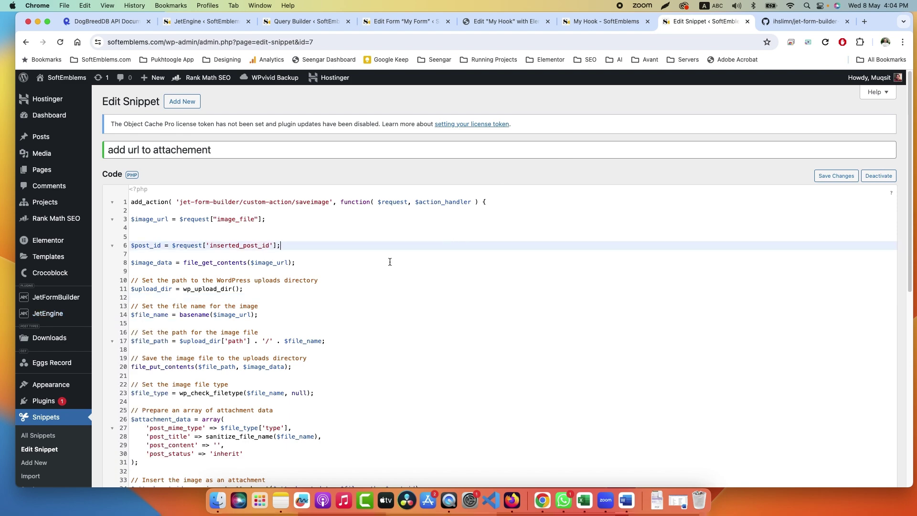
scroll(373, 263, "down", 5)
scroll(160, 135, "up", 3)
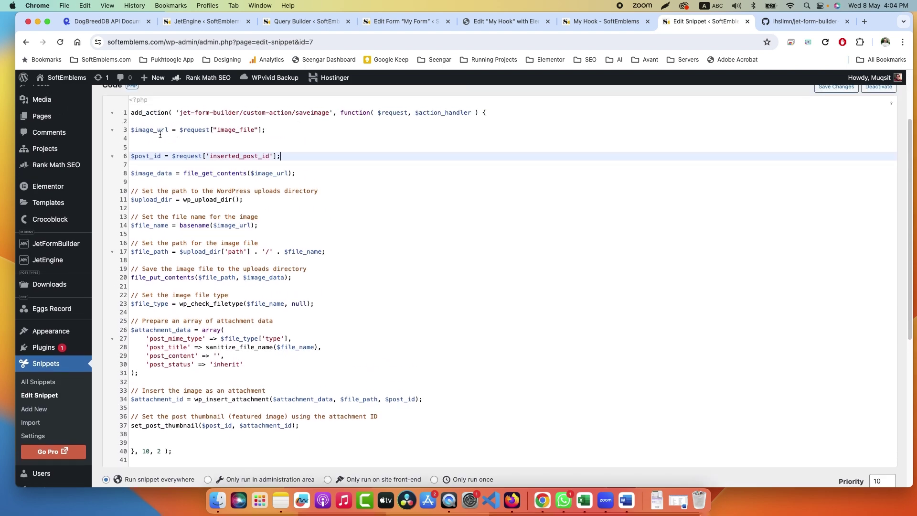
left_click(134, 130)
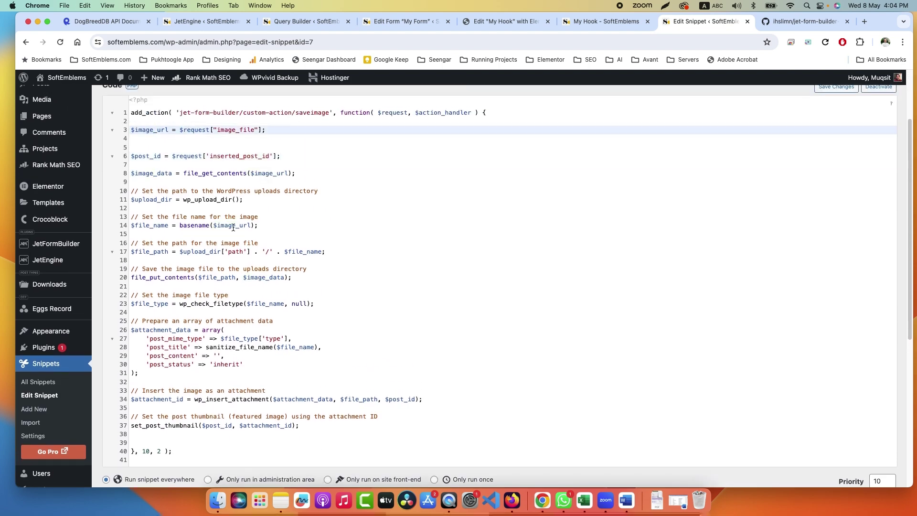
double_click(213, 425)
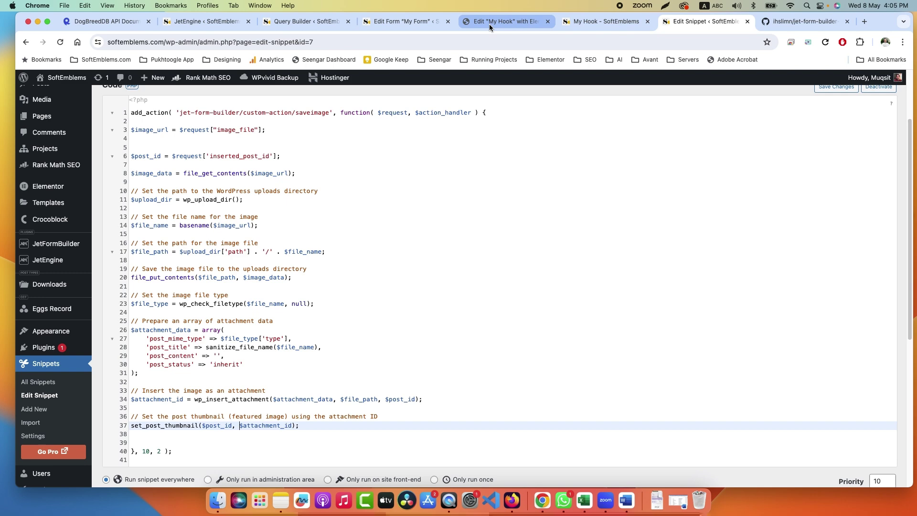
Match the Call Hook action's saveimage hook name against the snippet's add_action line.
left_click(397, 23)
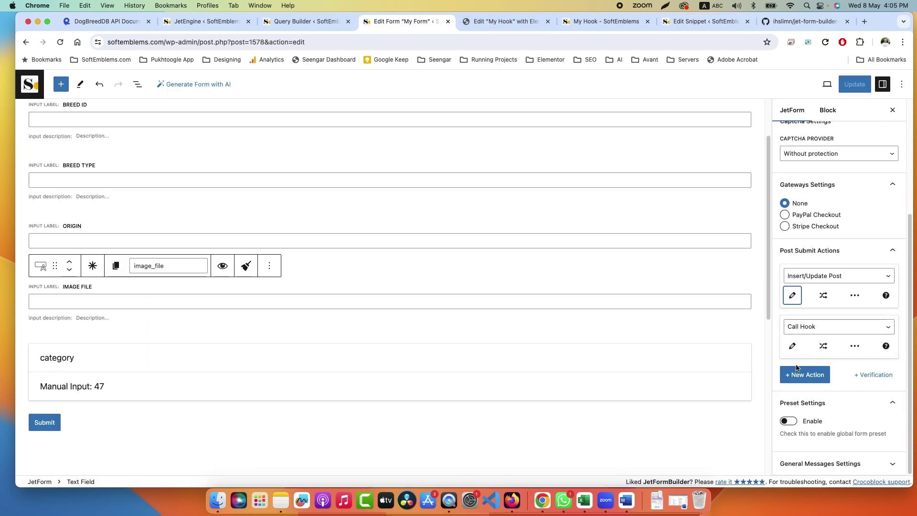
left_click(792, 346)
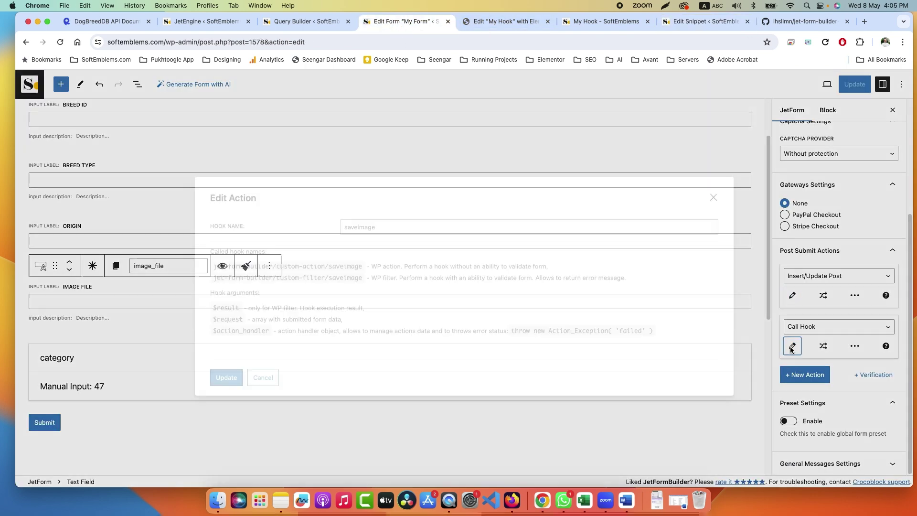
double_click(344, 219)
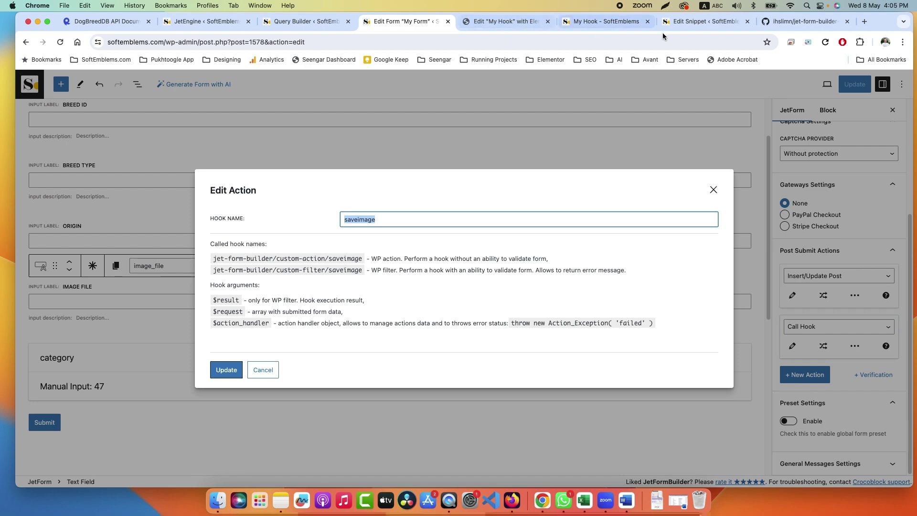
left_click(683, 23)
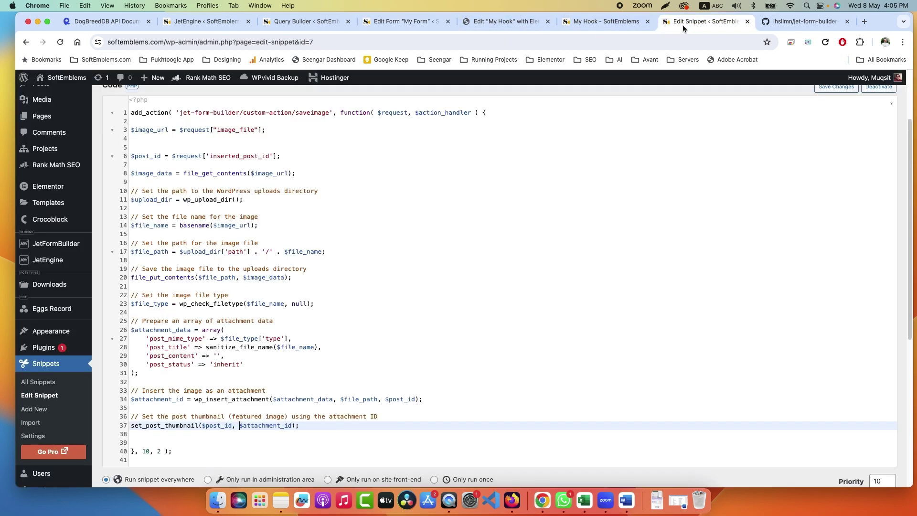
double_click(319, 113)
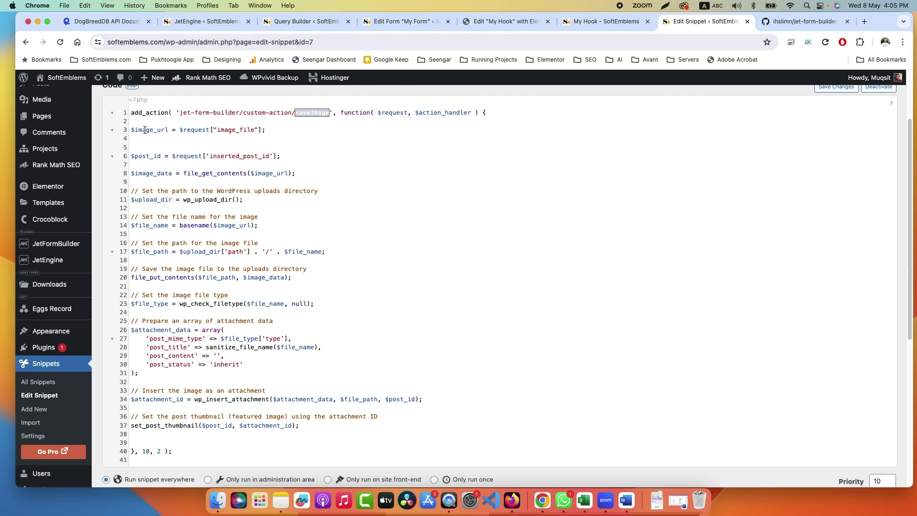
left_click_drag(131, 130, 259, 129)
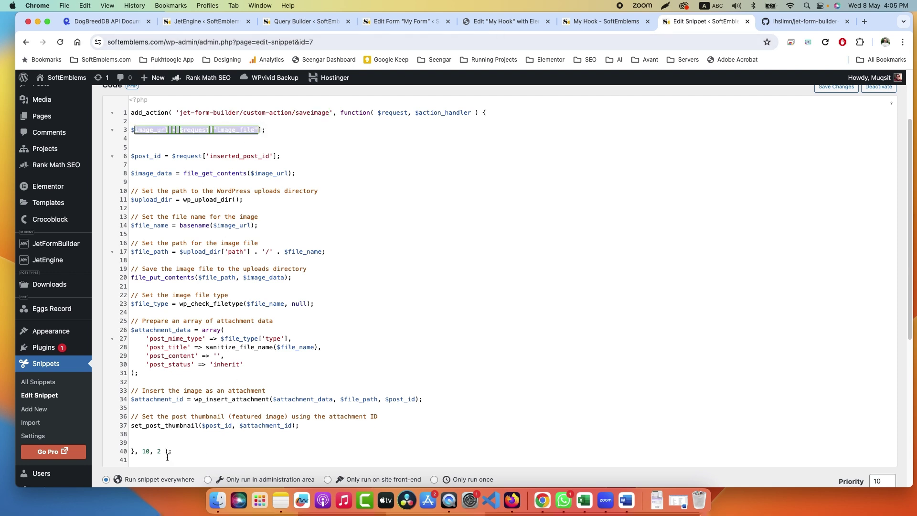
left_click(517, 22)
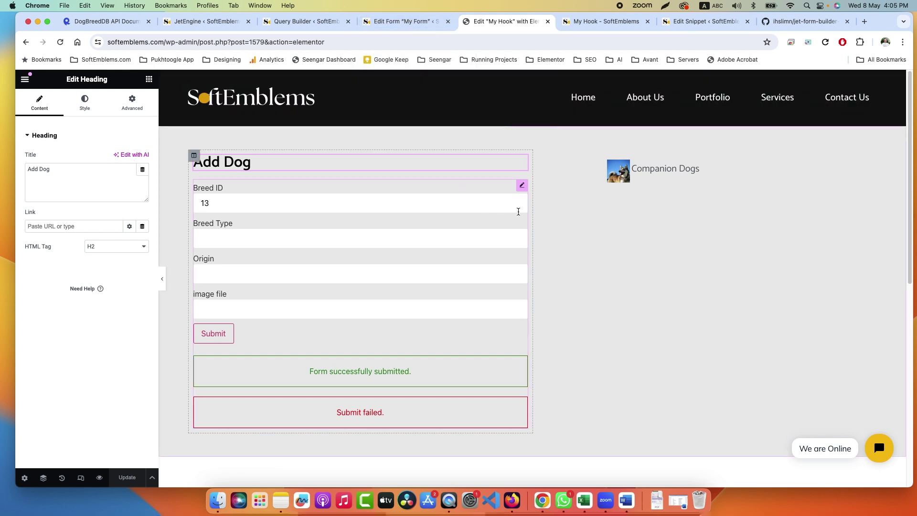
Locate the Airedale Terrier entry with id 7 in the Query Builder preview.
left_click(522, 185)
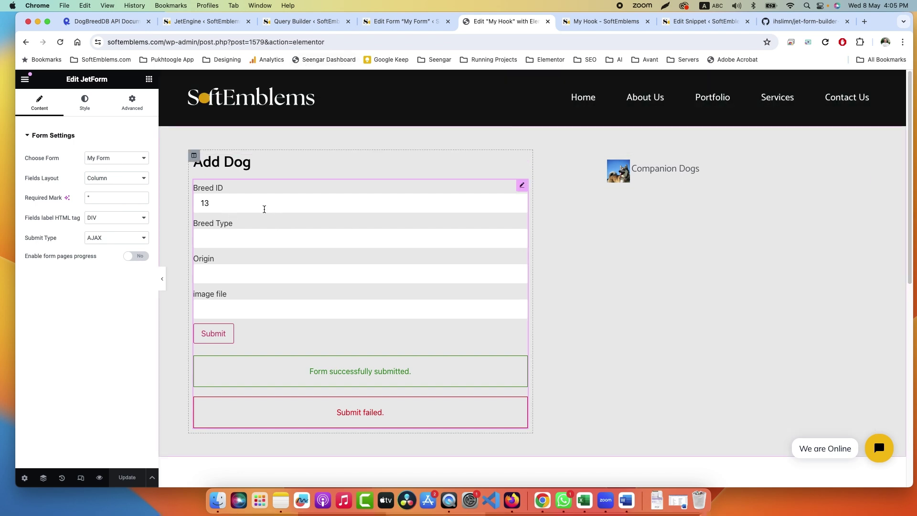
left_click(601, 21)
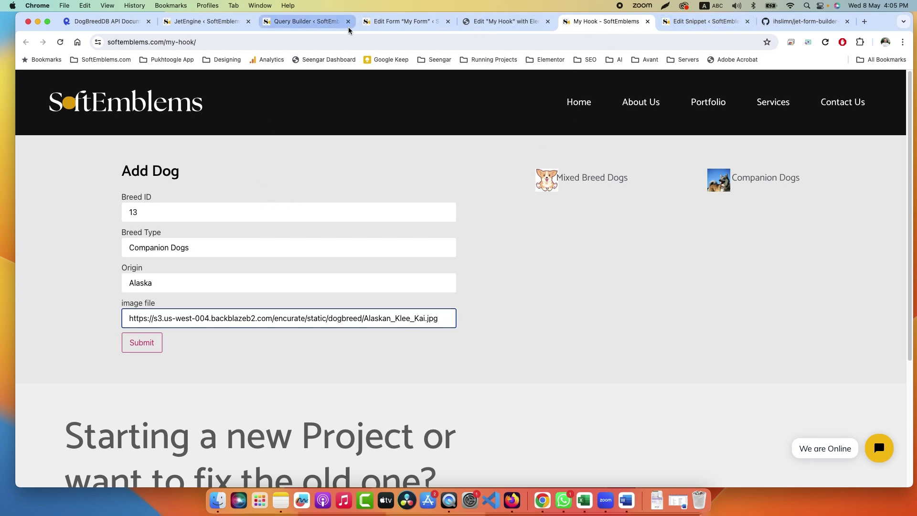
left_click(283, 23)
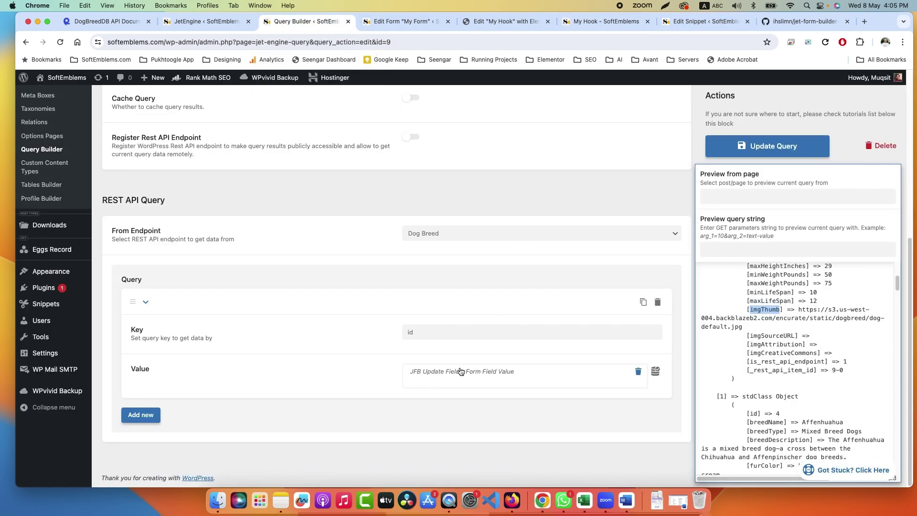
scroll(831, 378, "up", 1)
scroll(831, 377, "down", 10)
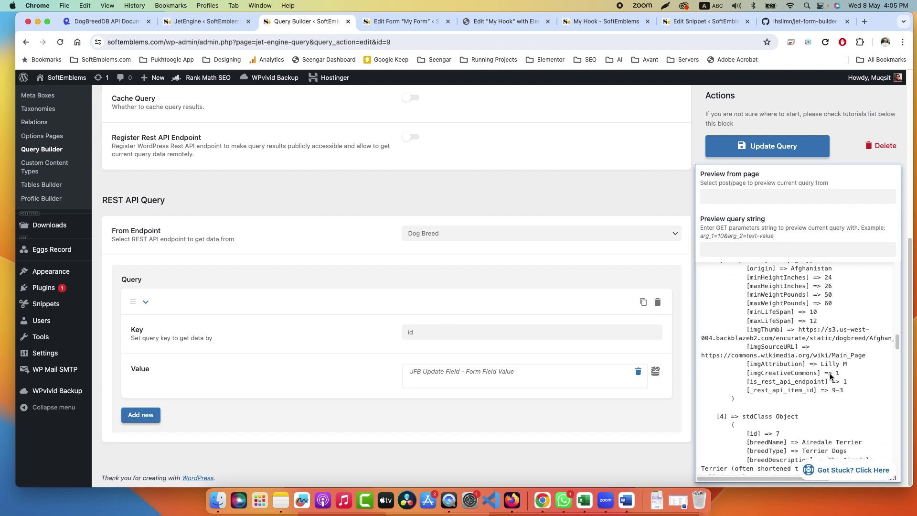
scroll(786, 301, "up", 1)
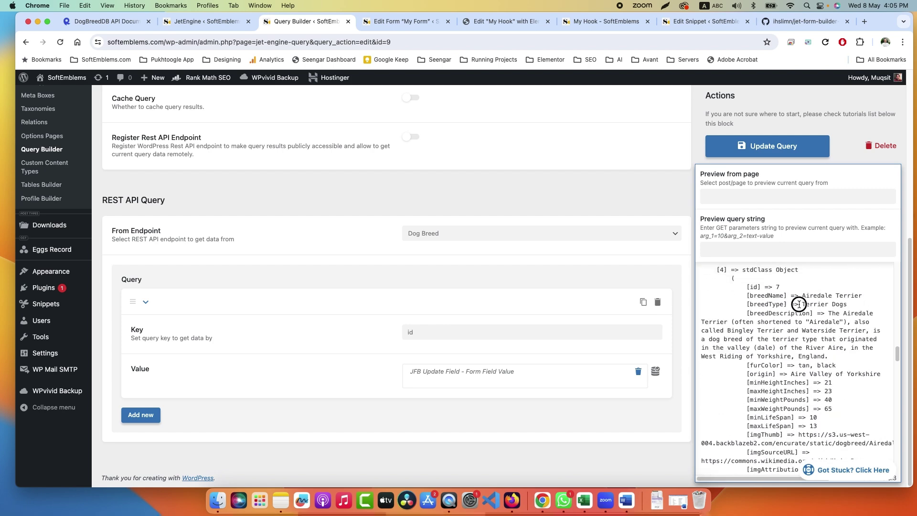
left_click_drag(799, 304, 835, 304)
Change Breed ID to 7, check the Terrier Dogs and Aire Valley auto-fill, and submit.
left_click(604, 21)
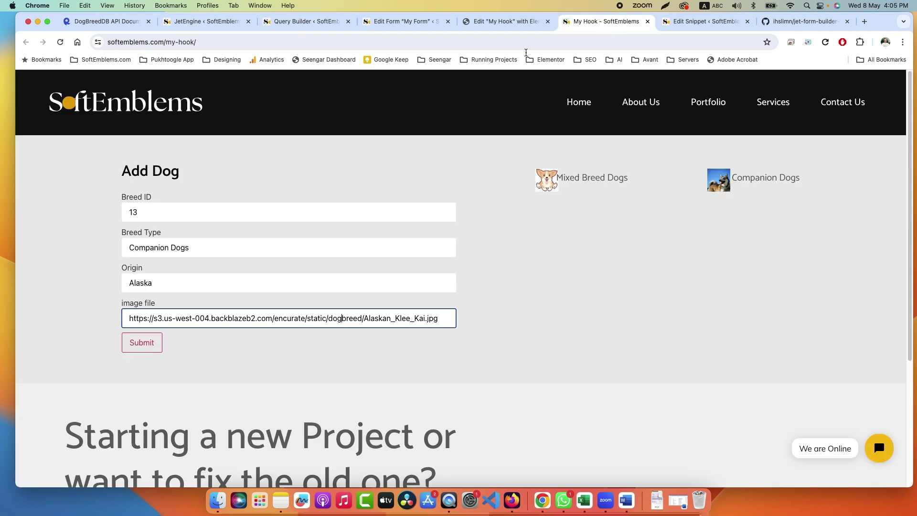
double_click(146, 207)
type("7")
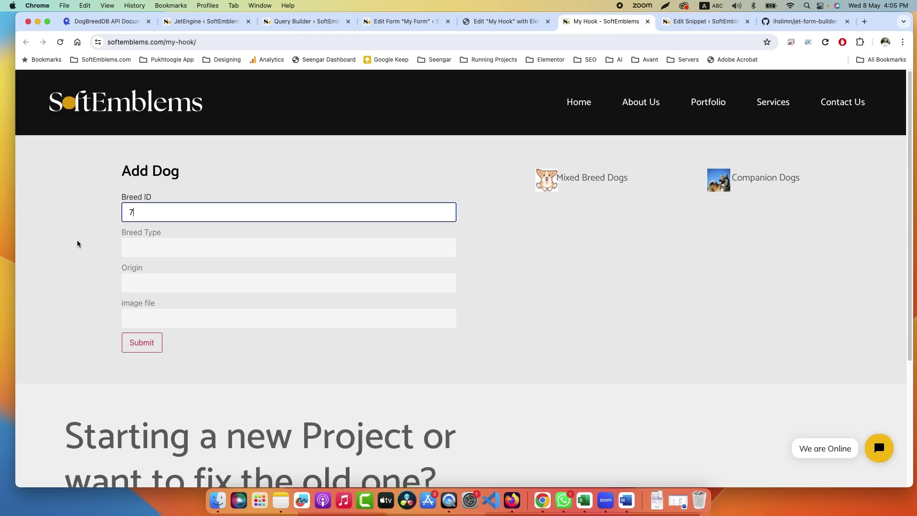
left_click_drag(134, 248, 184, 256)
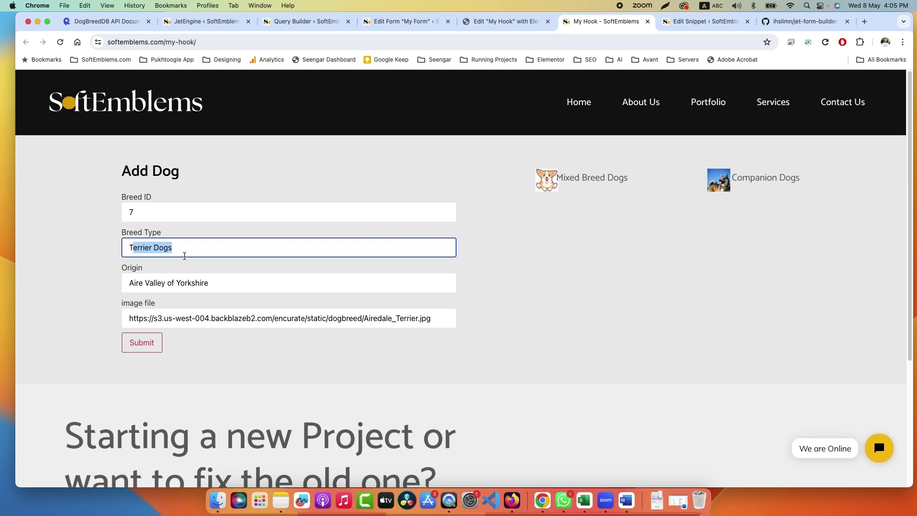
left_click_drag(132, 283, 197, 286)
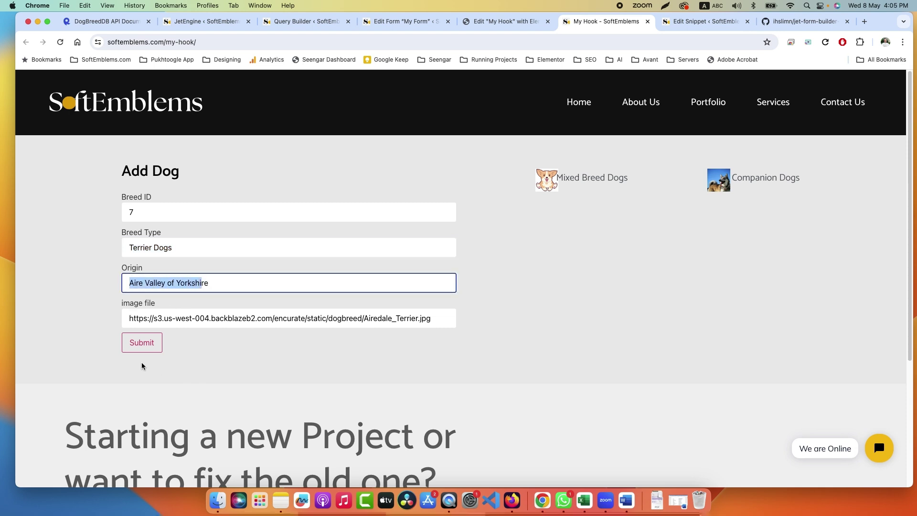
left_click(142, 342)
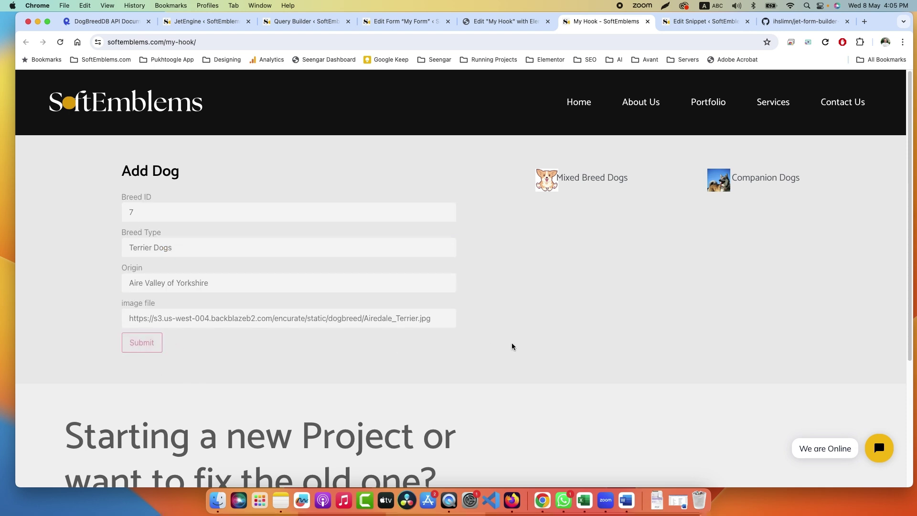
left_click(203, 24)
Open the new Terrier Dogs post from the Posts list and confirm its Airedale featured image.
scroll(86, 165, "up", 5)
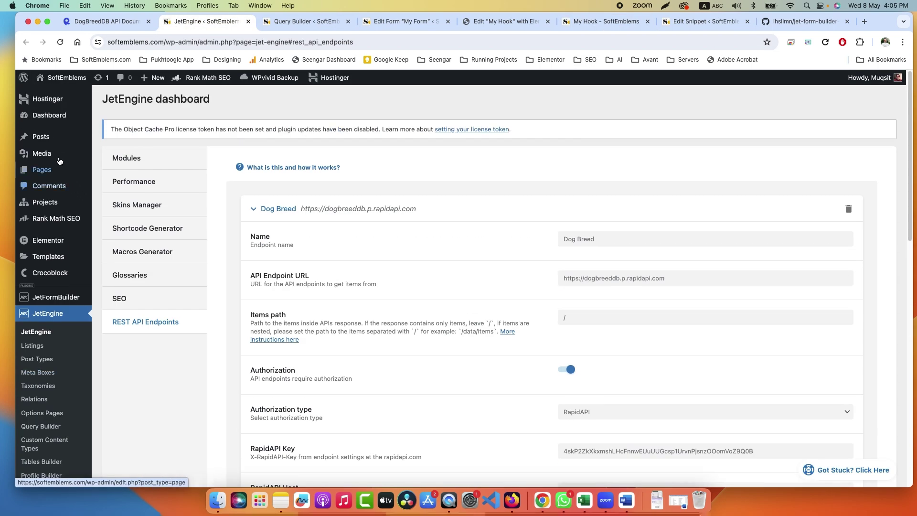
left_click(121, 152)
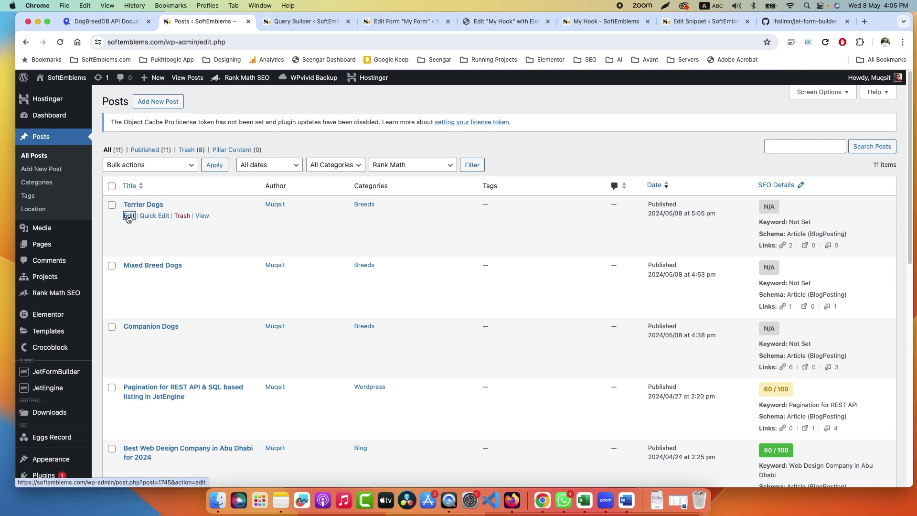
left_click(129, 217)
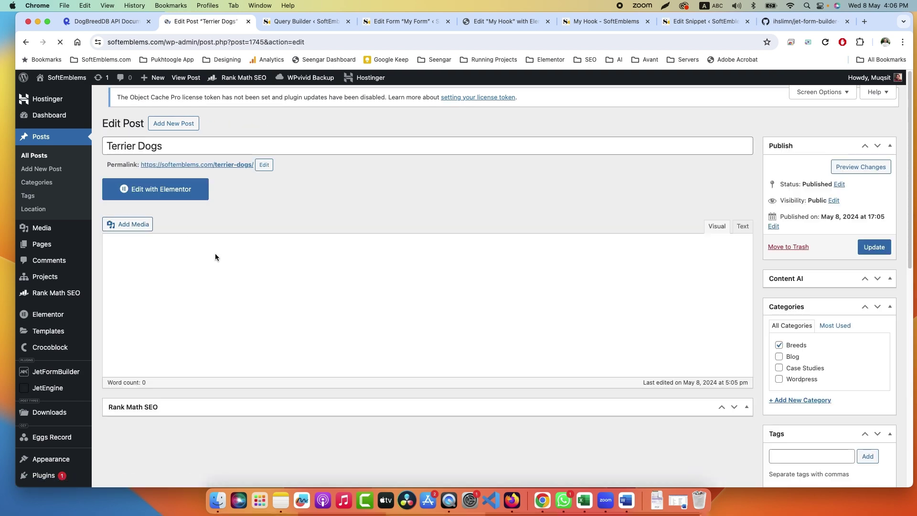
scroll(280, 194, "down", 5)
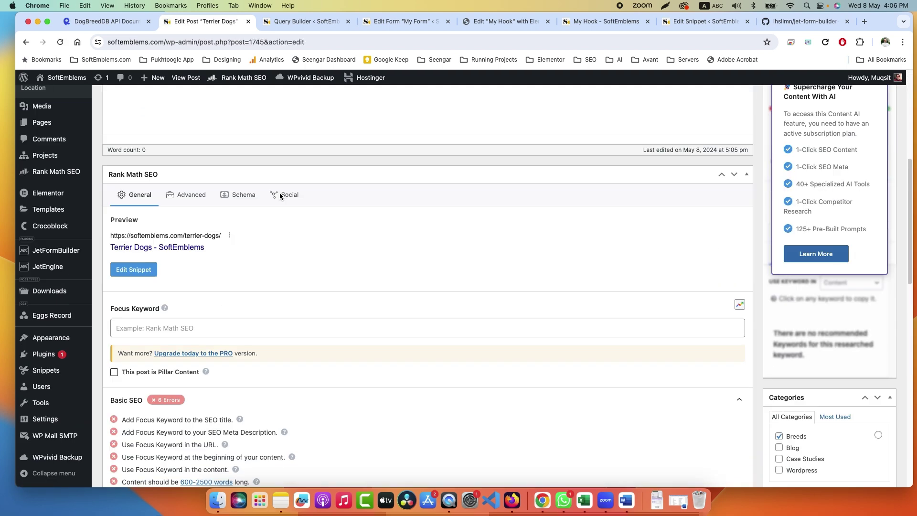
scroll(280, 193, "down", 4)
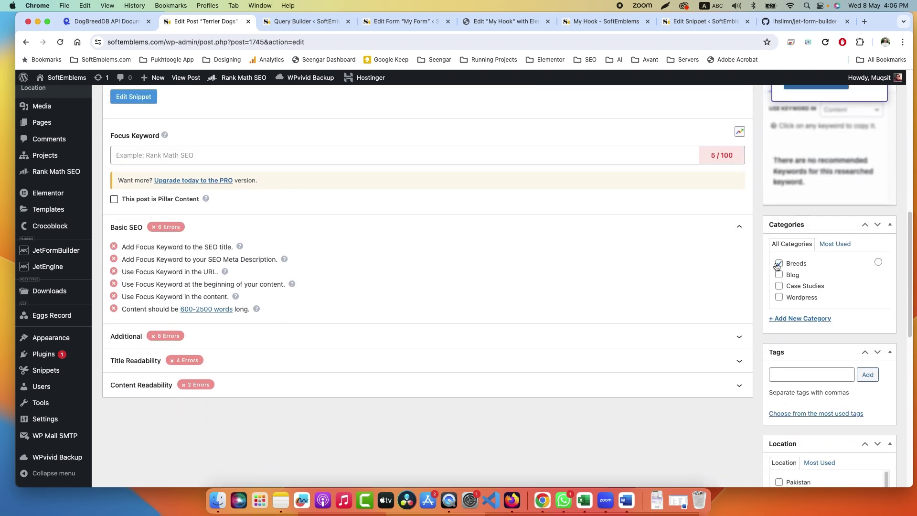
scroll(670, 248, "down", 10)
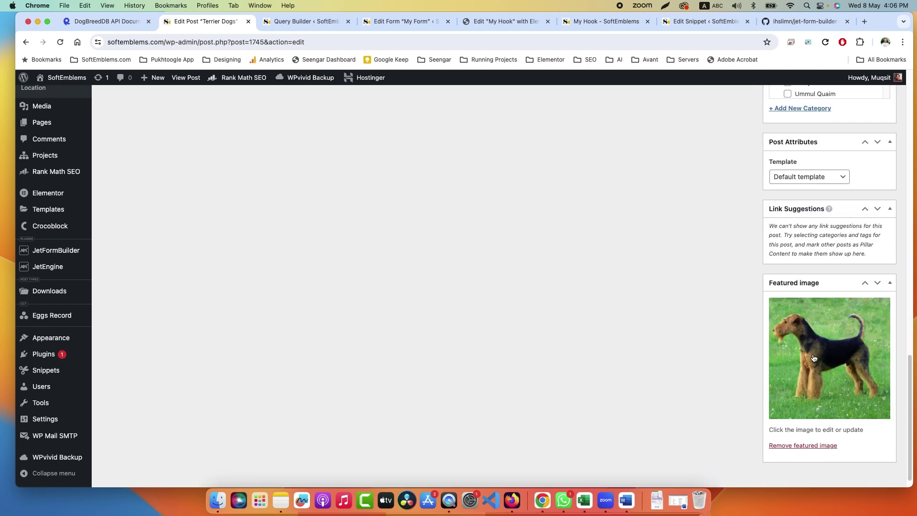
Reload the Add Dog page, auto-fill breed ID 13, submit it, and select the ID value.
left_click(612, 21)
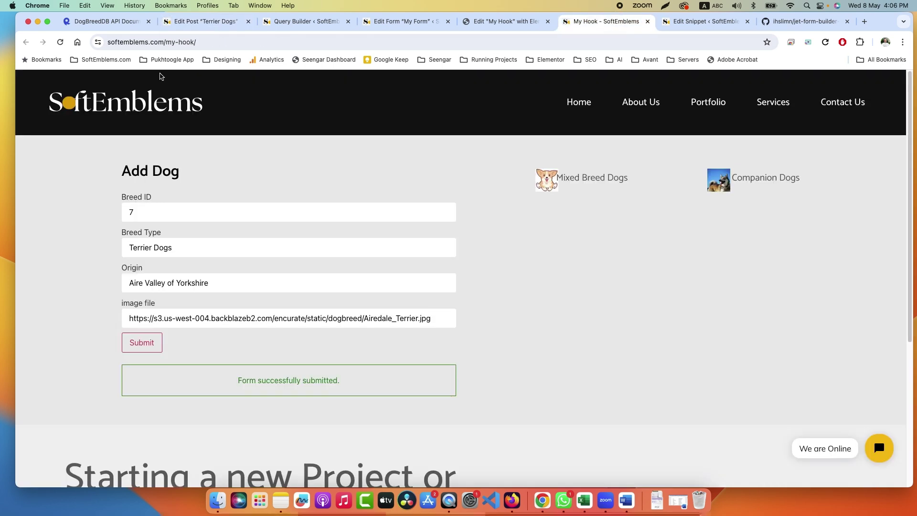
left_click(60, 42)
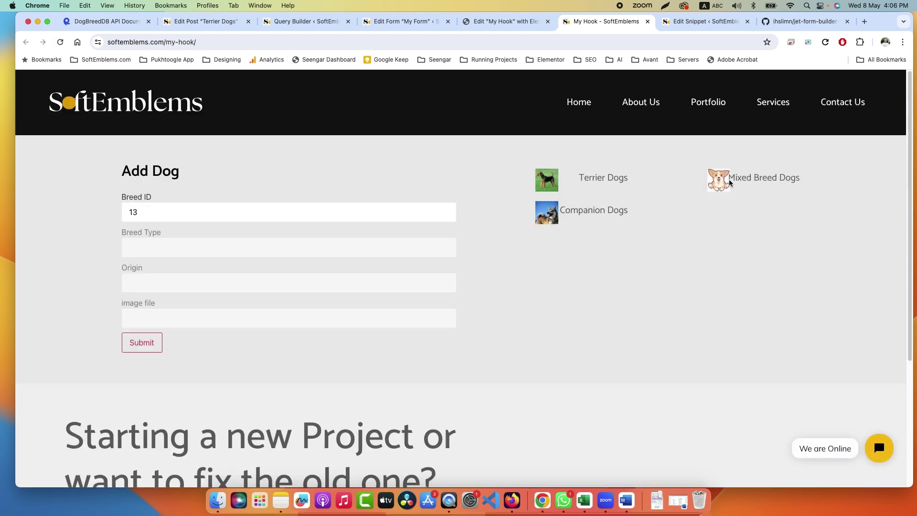
left_click(588, 223)
left_click(152, 341)
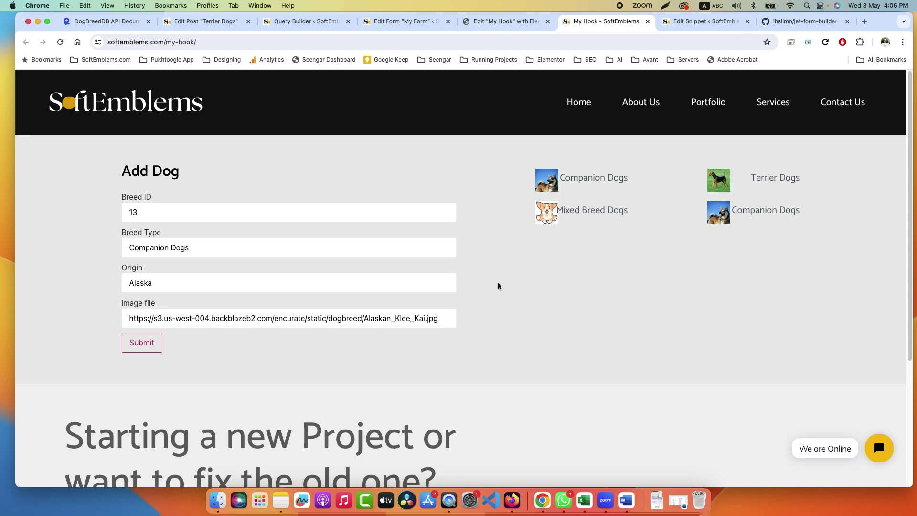
left_click_drag(250, 213, 98, 208)
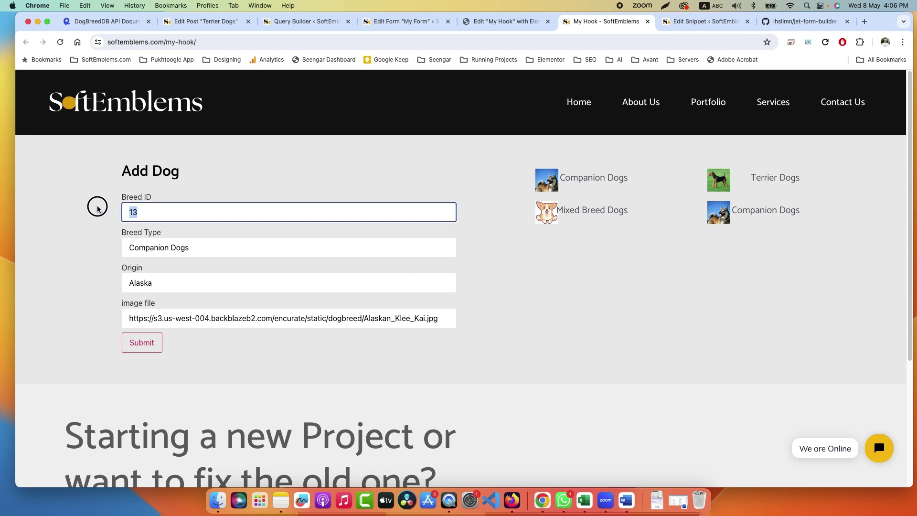